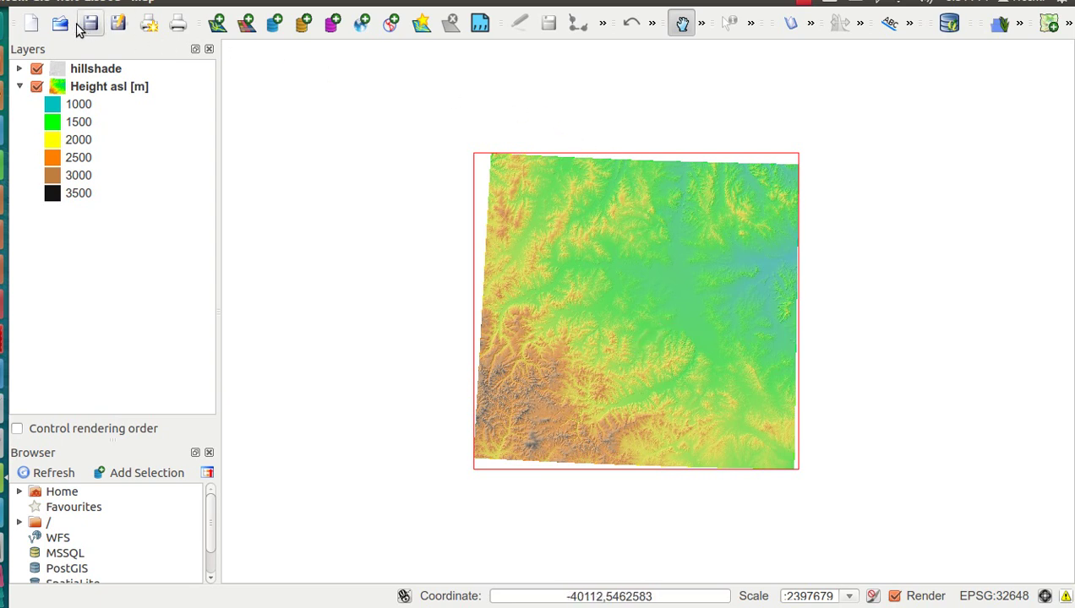
- Create a new, empty print composer layout from the main menu
key(alt)
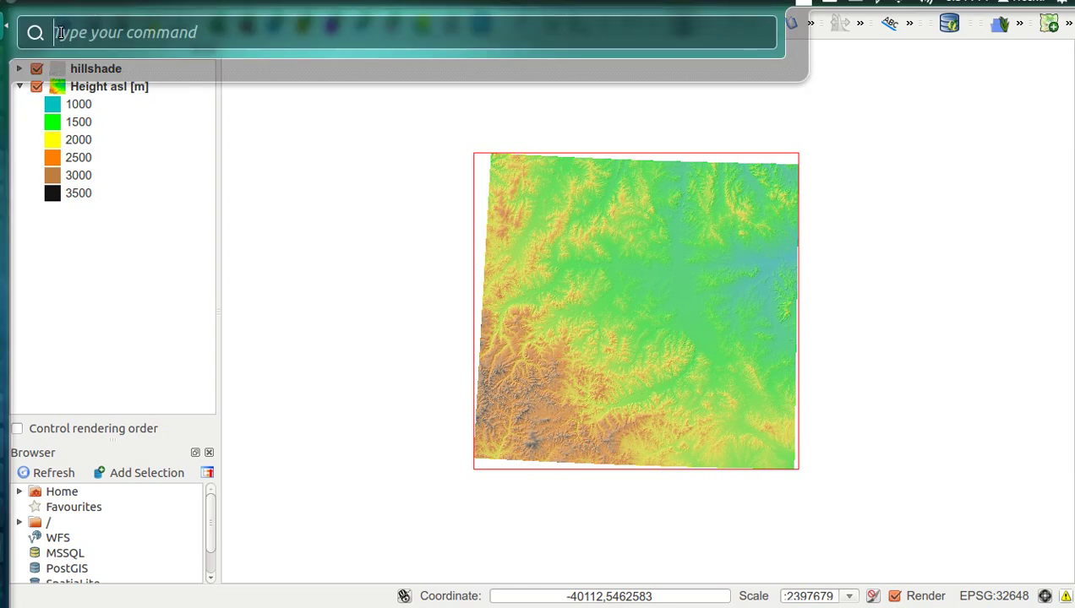
key(Escape)
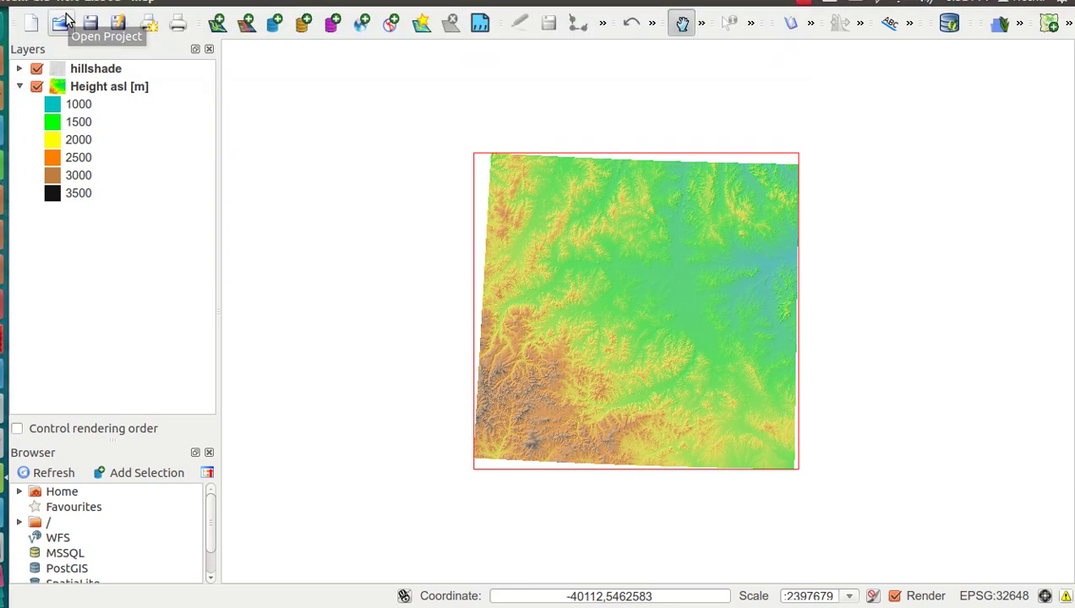
key(alt)
key(Escape)
click(69, 3)
mouse_move(99, 3)
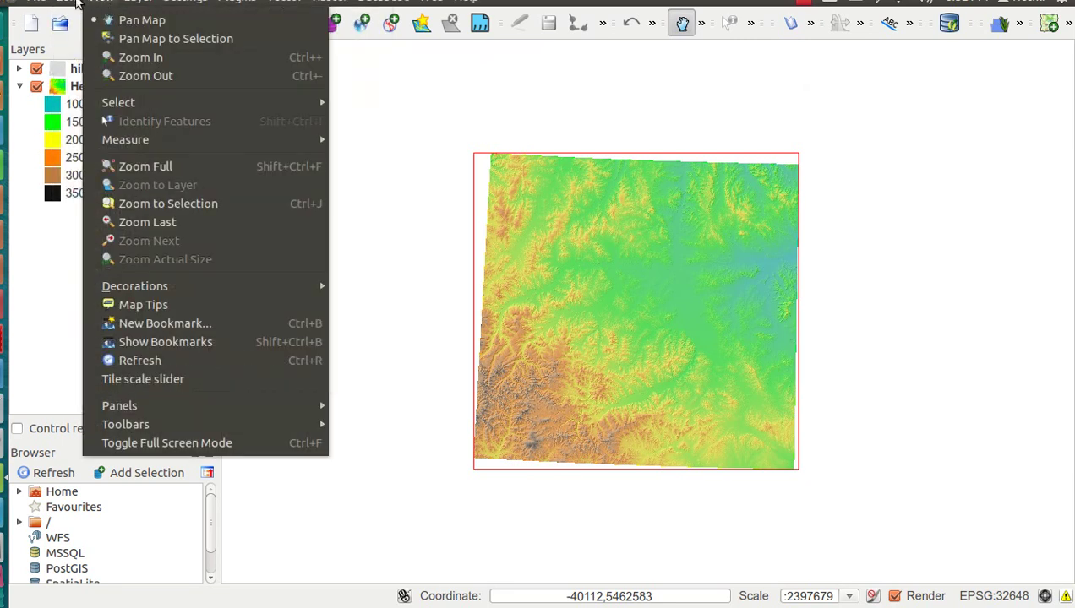
mouse_move(35, 3)
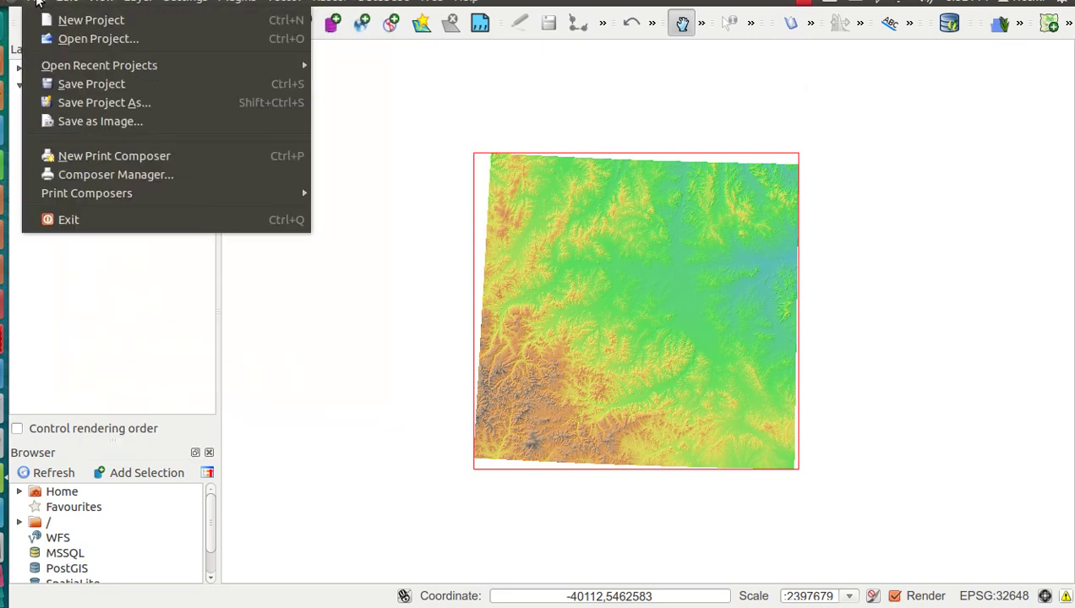
click(88, 158)
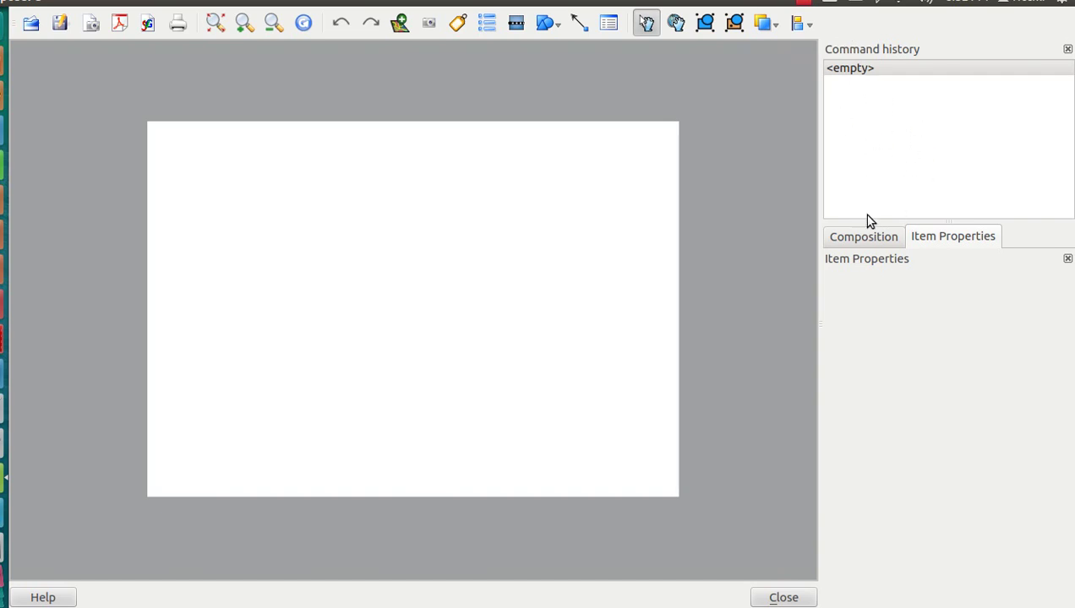
- In the Composition settings, keep paper size A4 and switch orientation to Portrait
click(838, 243)
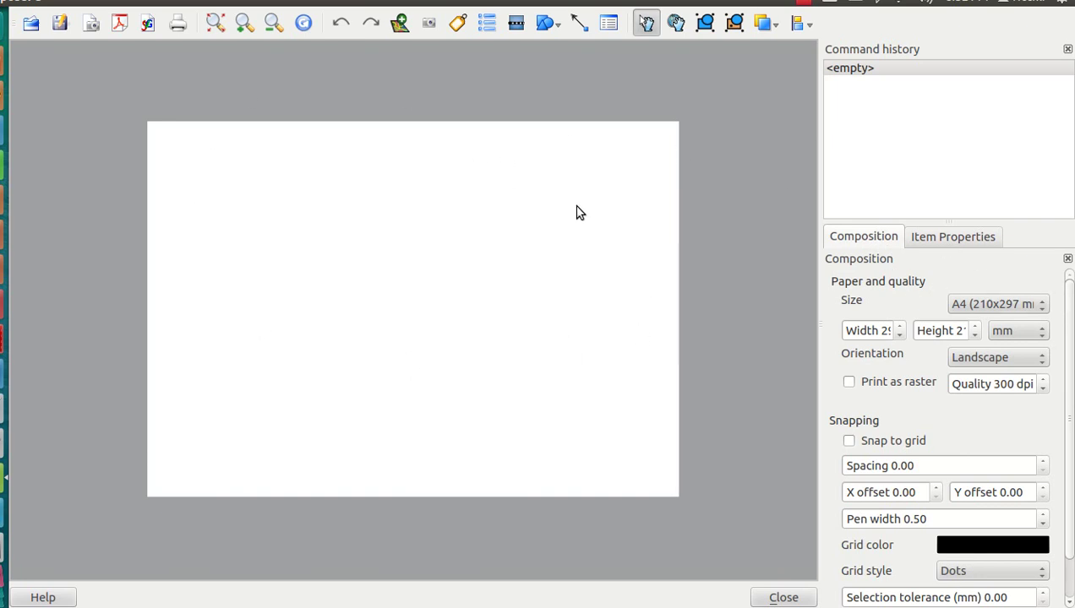
click(987, 245)
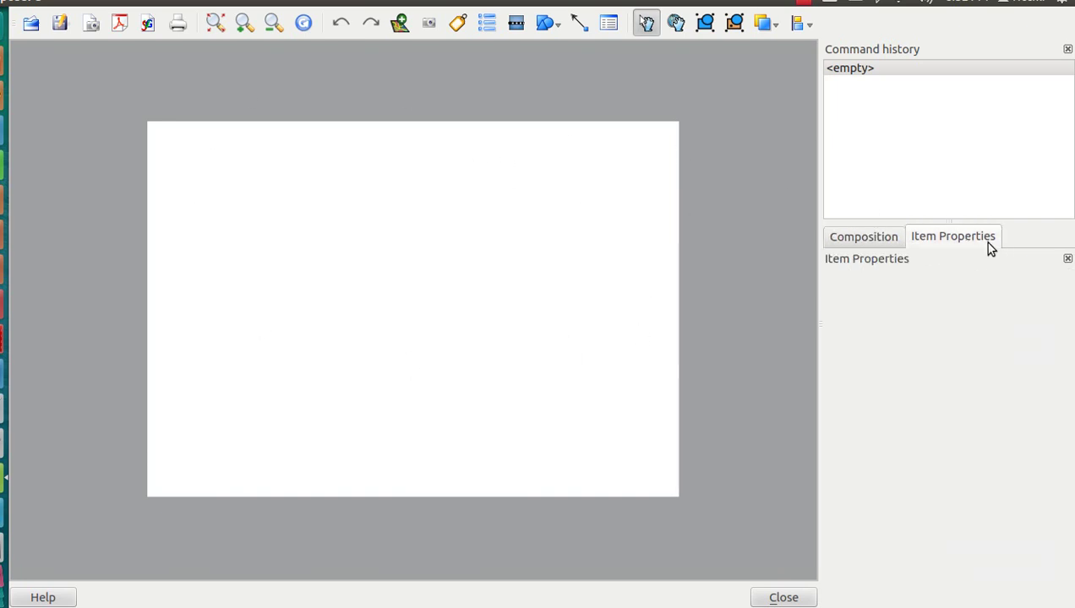
click(872, 242)
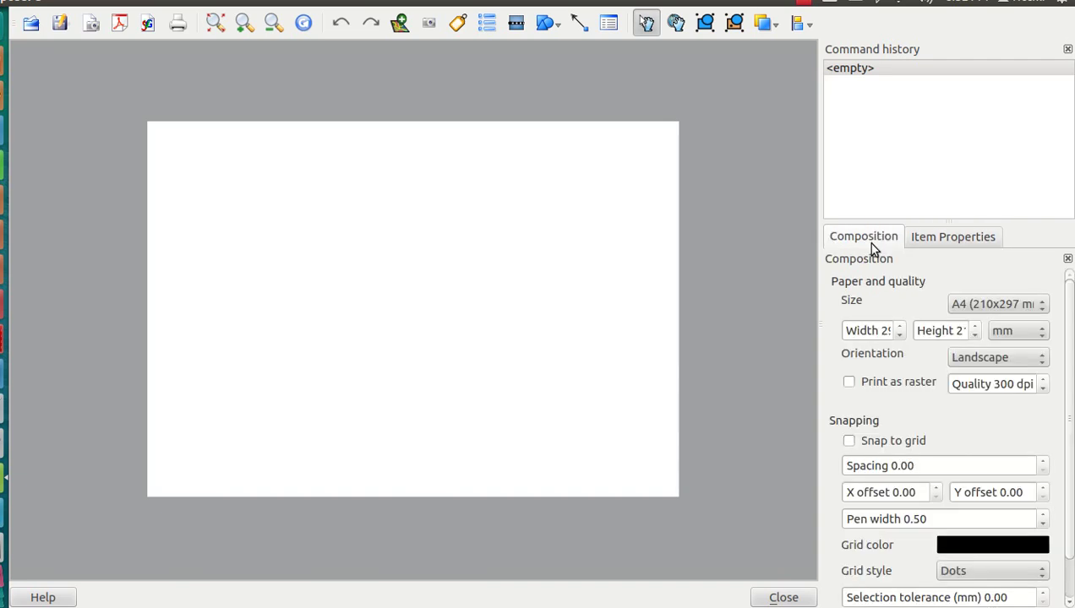
click(978, 304)
click(948, 189)
click(992, 362)
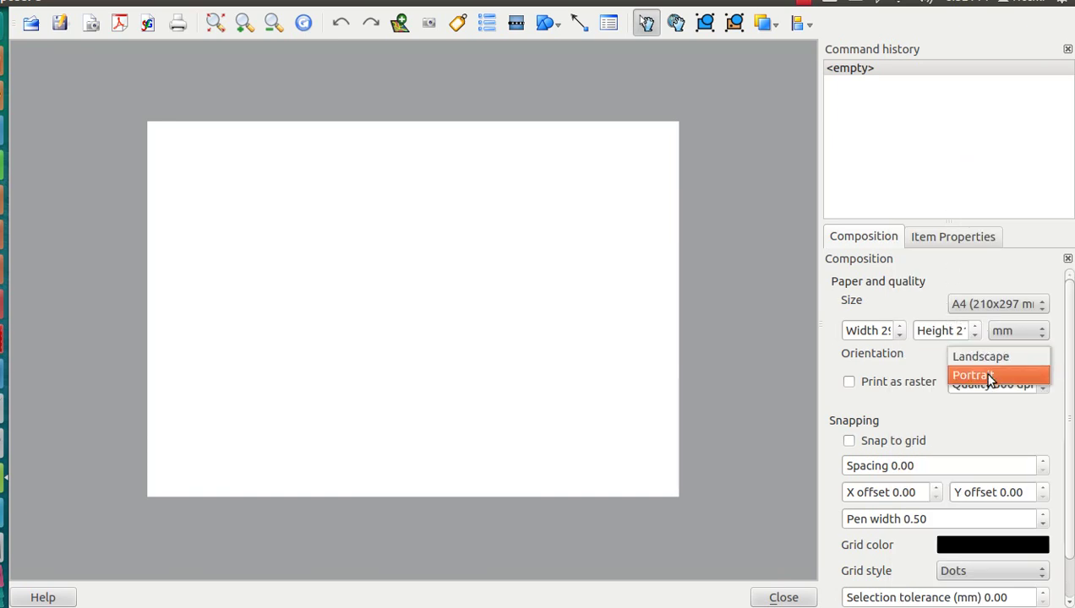
click(980, 377)
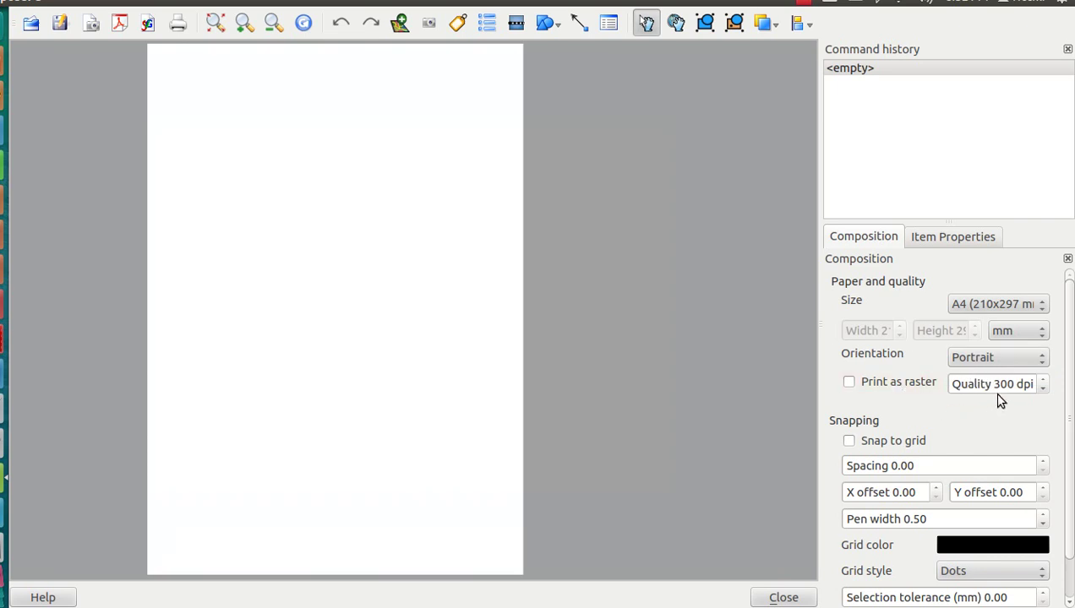
scroll(993, 427, down, 1)
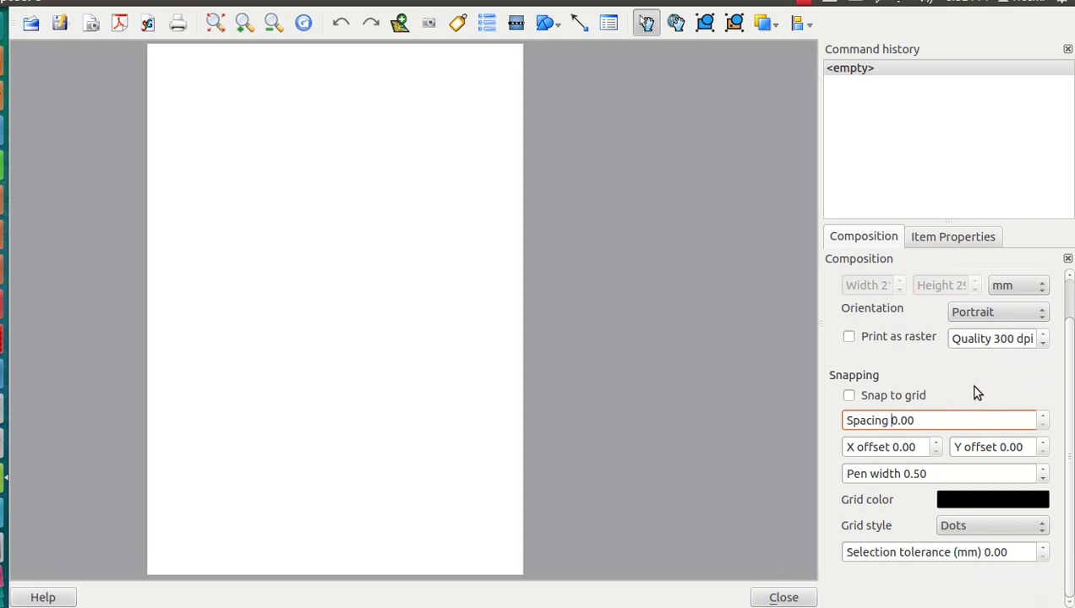
- Enable Snap to grid and change the grid spacing from 2.00 to 4.00
click(849, 398)
click(894, 423)
key(BackSpace)
key(BackSpace)
text(11)
key(BackSpace)
key(BackSpace)
text(2)
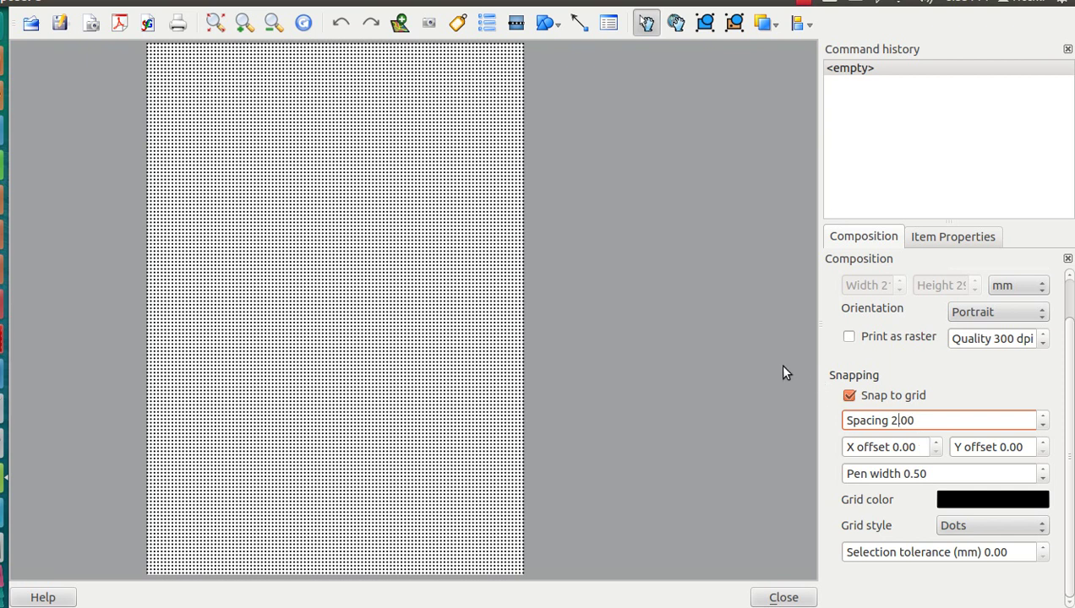
click(770, 379)
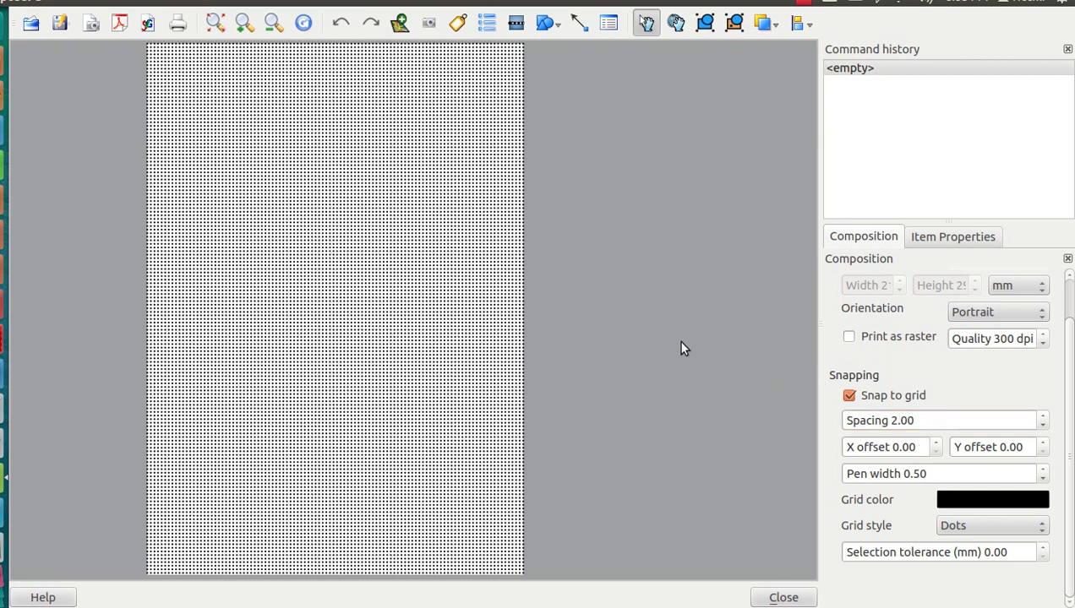
click(896, 420)
key(BackSpace)
text(4)
click(622, 338)
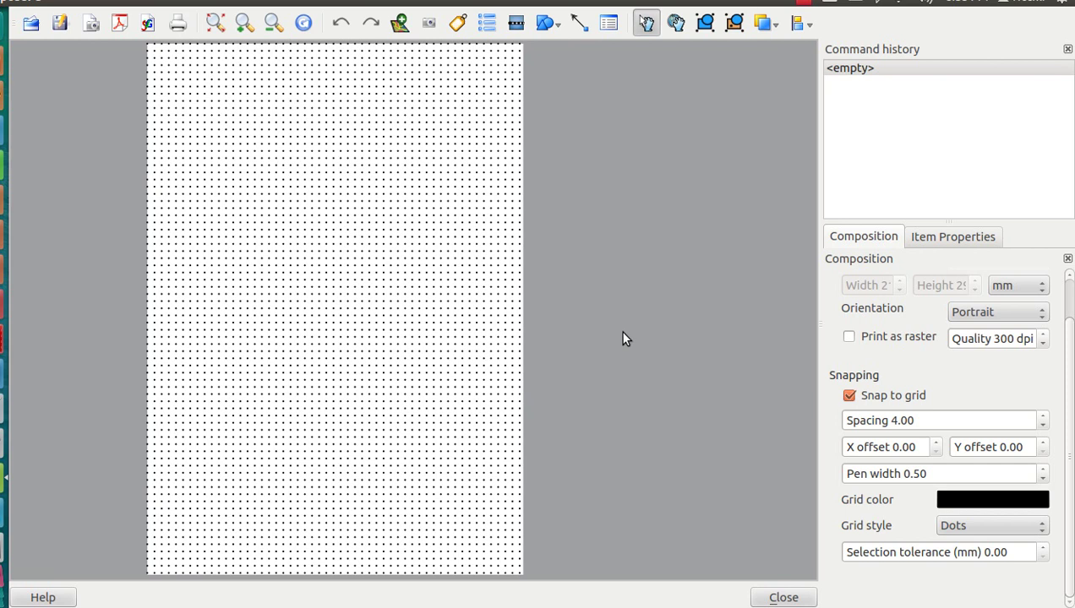
- Draw a map frame across the middle of the page showing the elevation raster
click(400, 25)
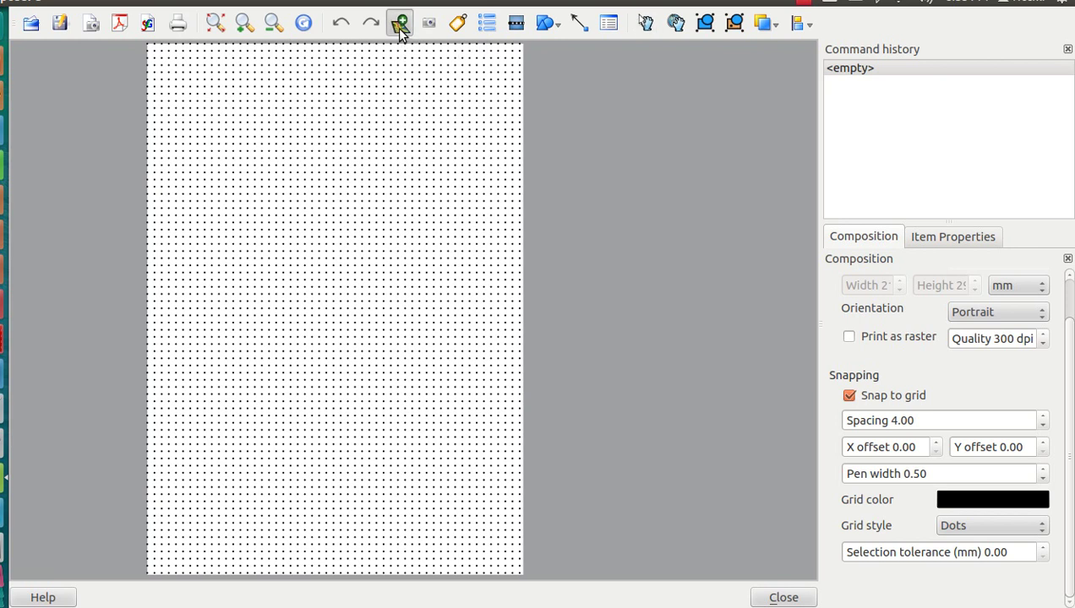
click(202, 155)
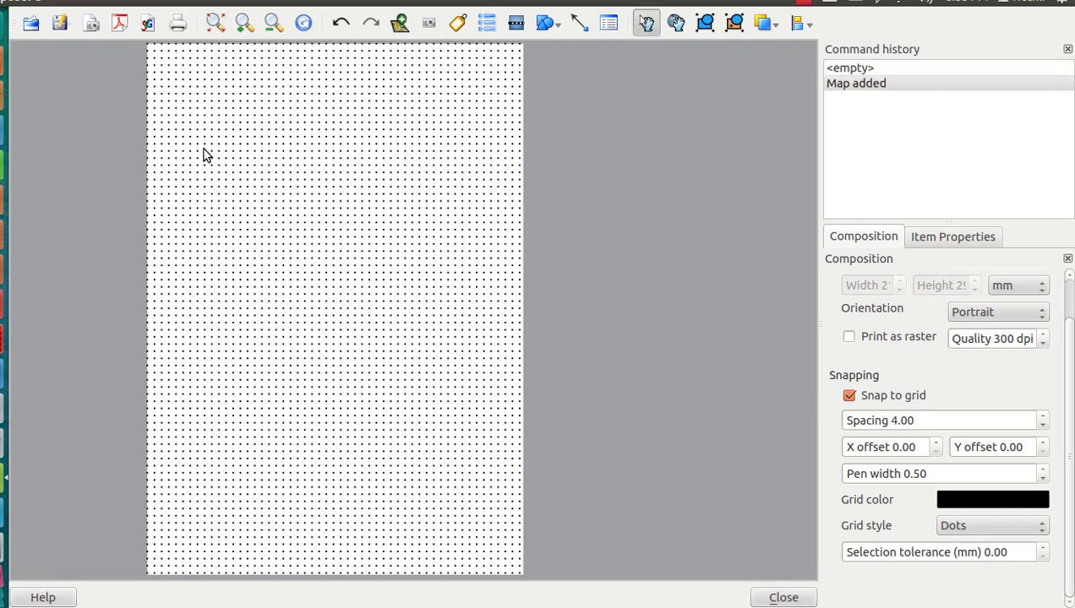
click(400, 34)
drag(212, 144, 461, 422)
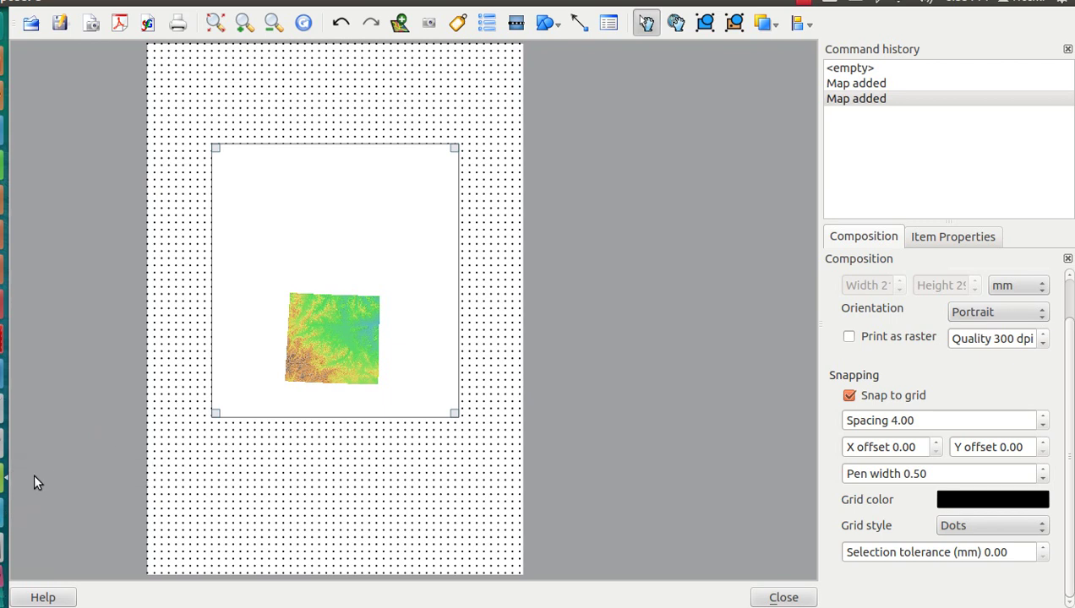
key(alt+Tab)
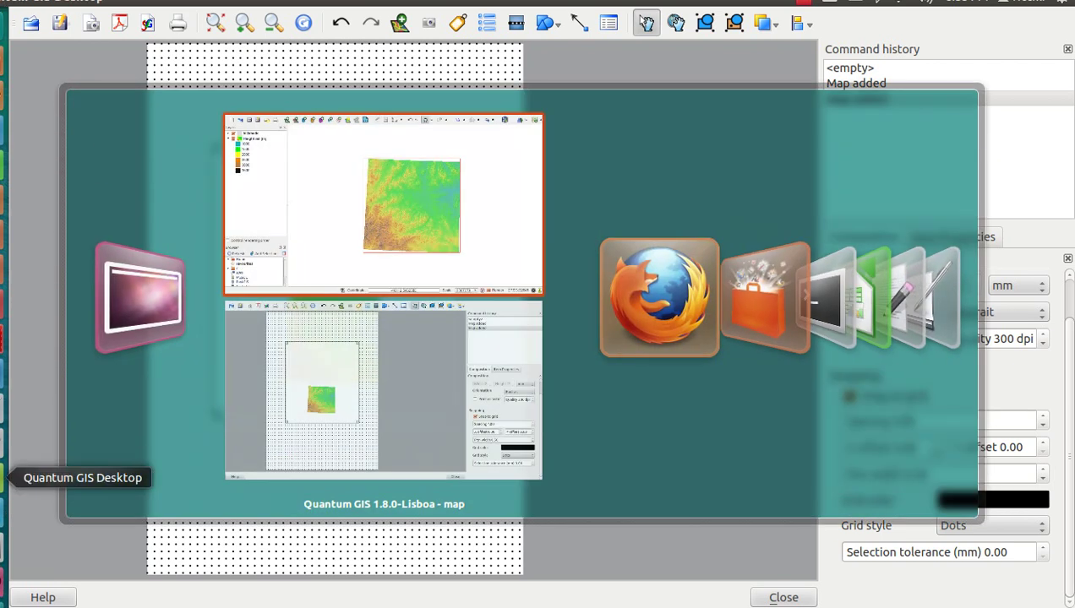
key(alt+Tab)
key(alt+Tab)
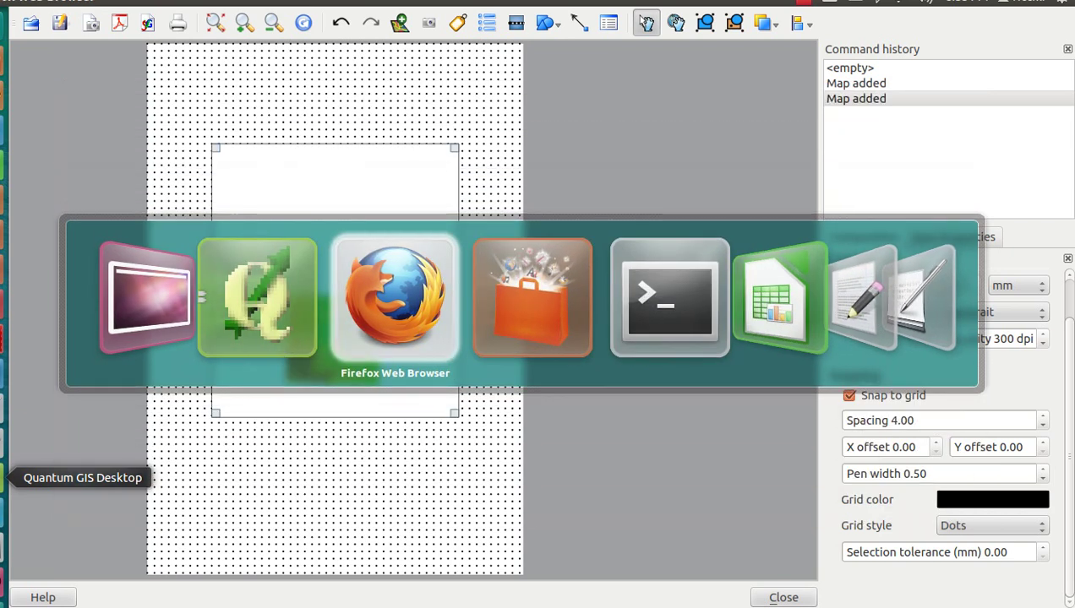
key(alt+Tab)
key(alt+Tab)
key(alt+Tab)
key(alt+Tab)
key(alt+Tab)
key(alt+Tab)
key(alt+Tab)
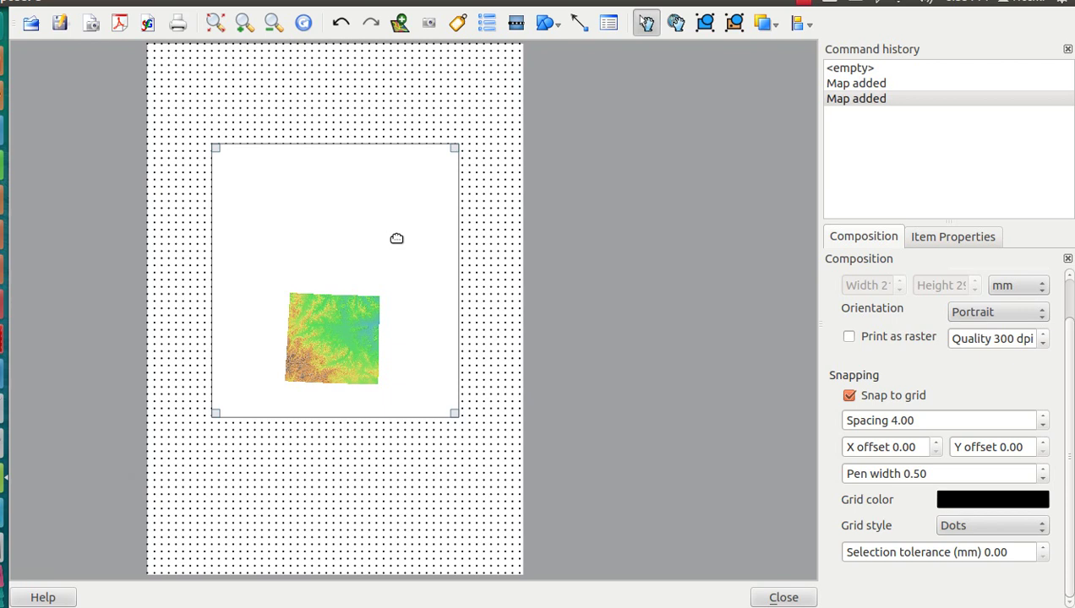
- Nudge the map frame slightly and pan the elevation raster to the frame's centre
drag(395, 237, 403, 245)
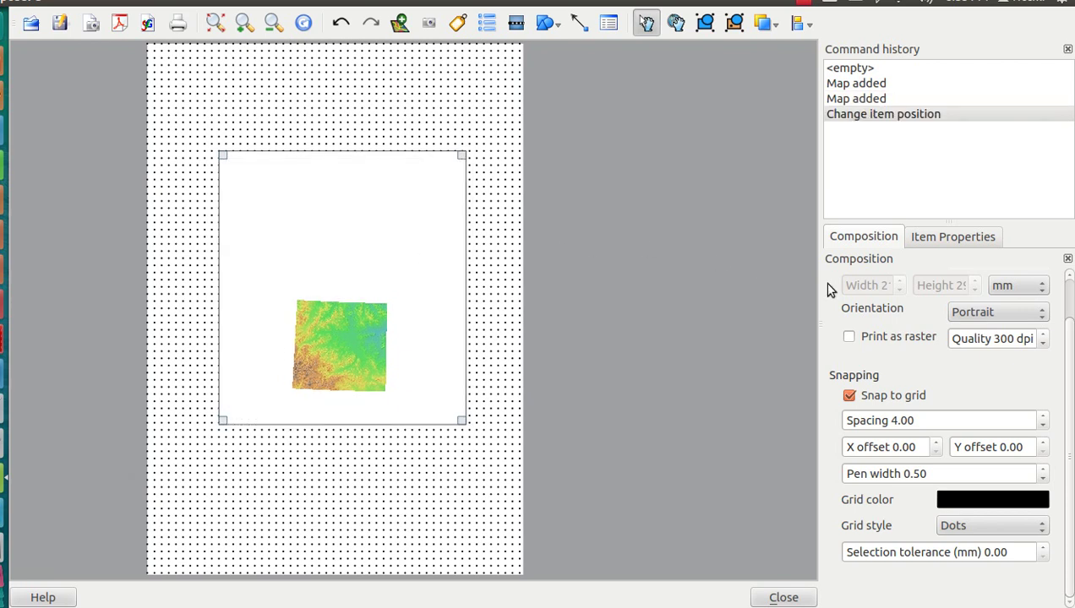
click(946, 240)
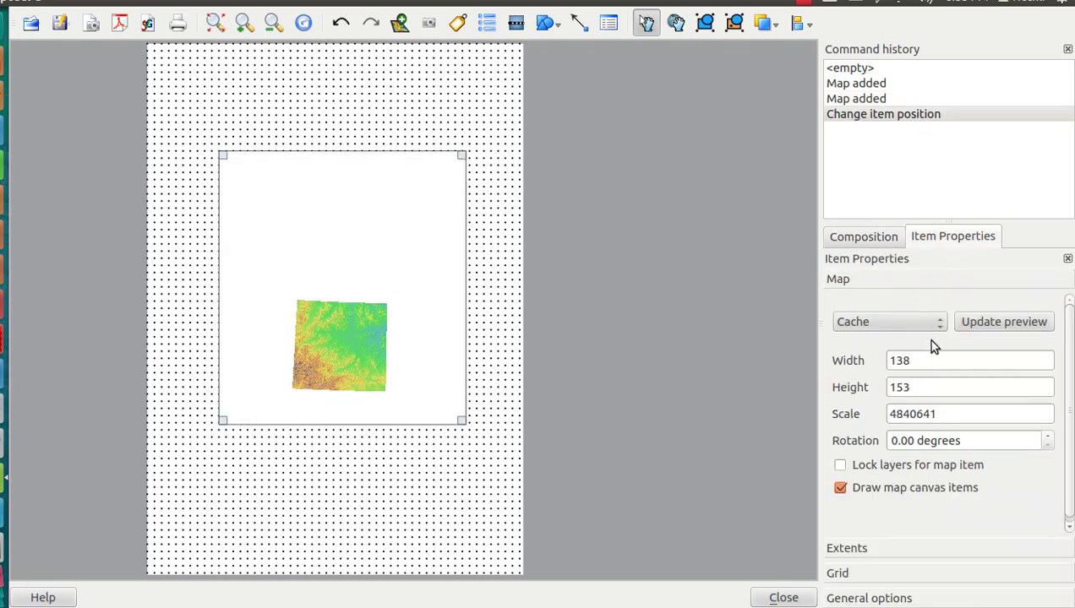
click(675, 24)
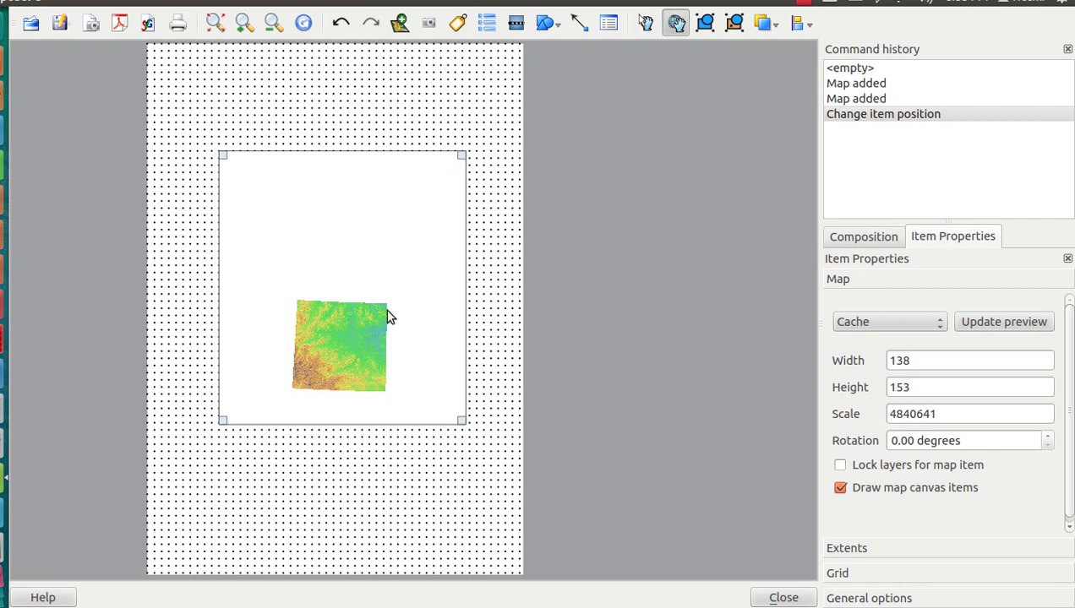
drag(342, 356, 357, 300)
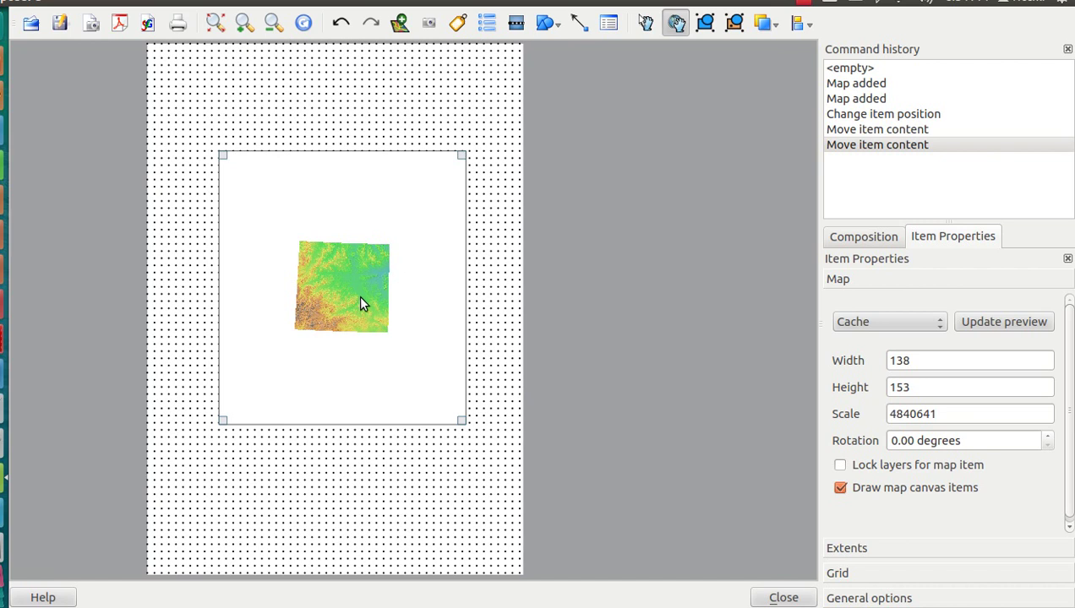
drag(360, 303, 343, 319)
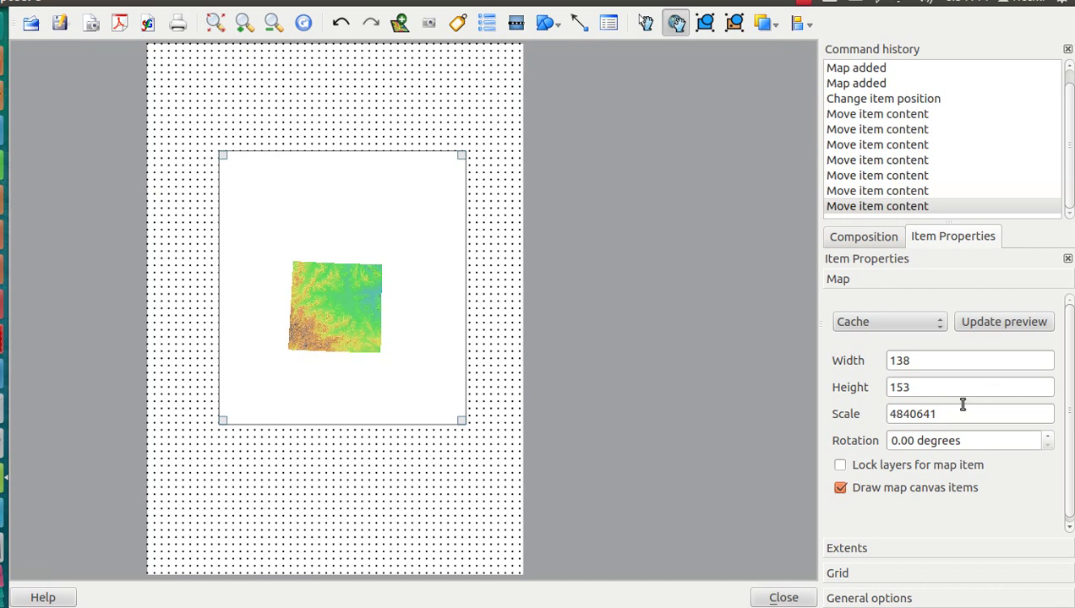
- Set the map scale to 1500000 and pan the raster to fill the frame
drag(947, 420, 886, 414)
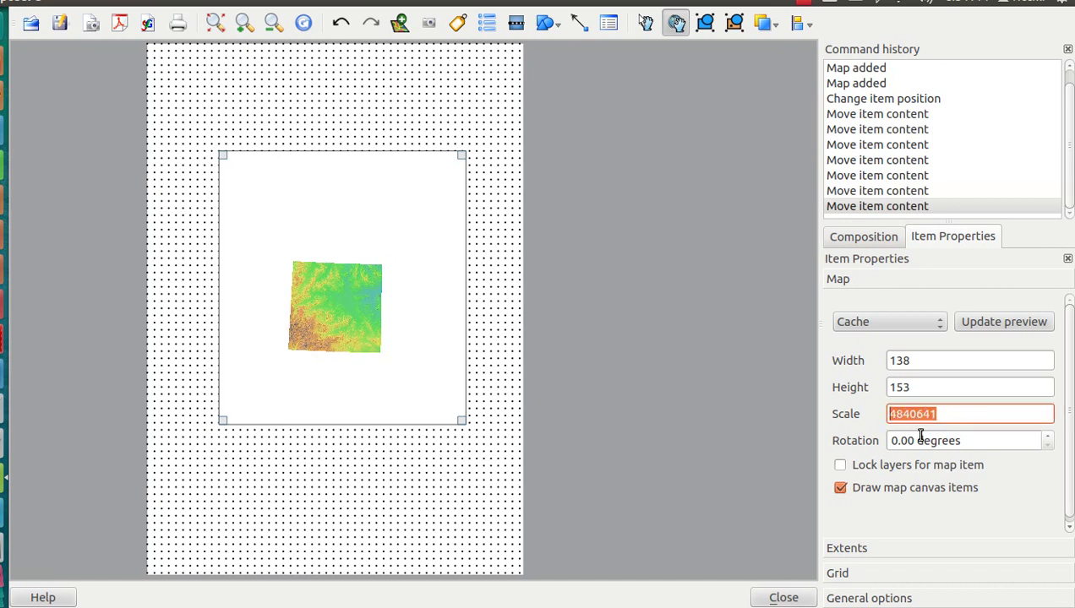
text(2)
key(BackSpace)
text(150000)
key(Return)
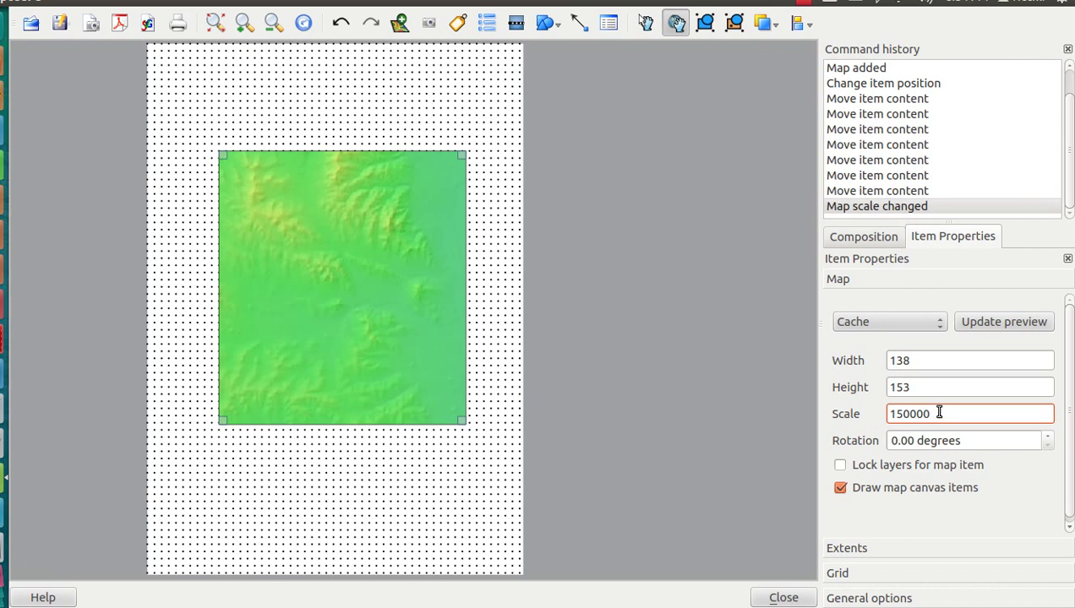
key(Return)
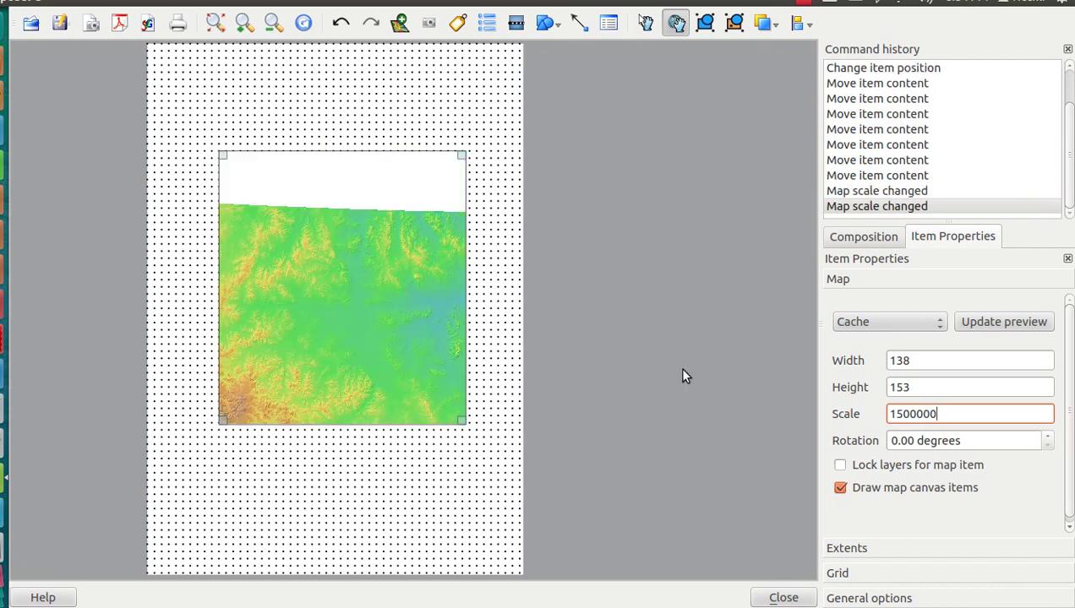
click(342, 324)
drag(342, 323, 350, 302)
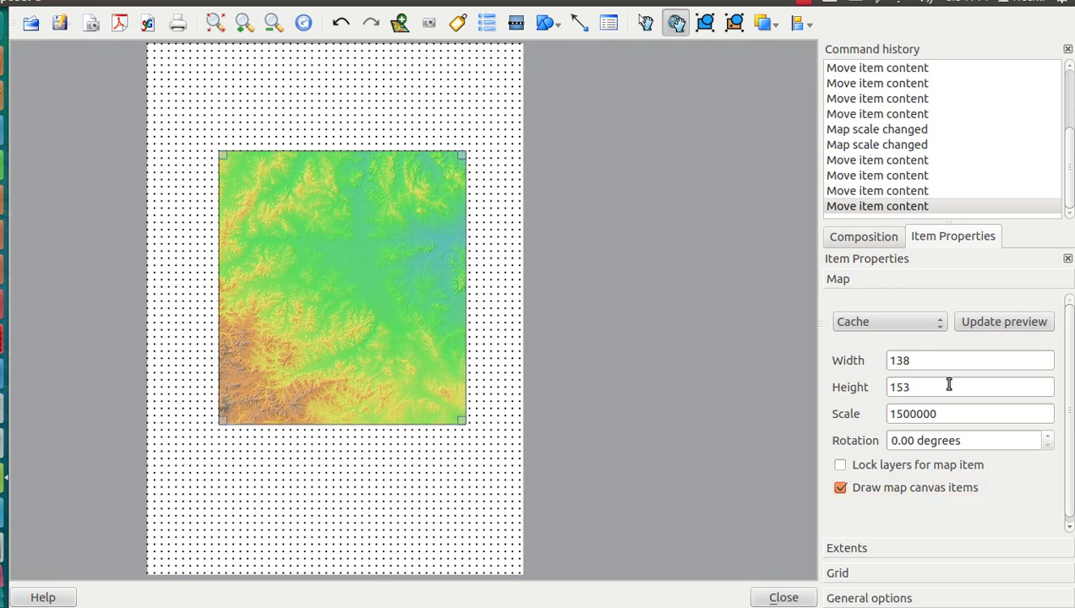
- Turn on the map grid with X and Y intervals of 50000
click(873, 550)
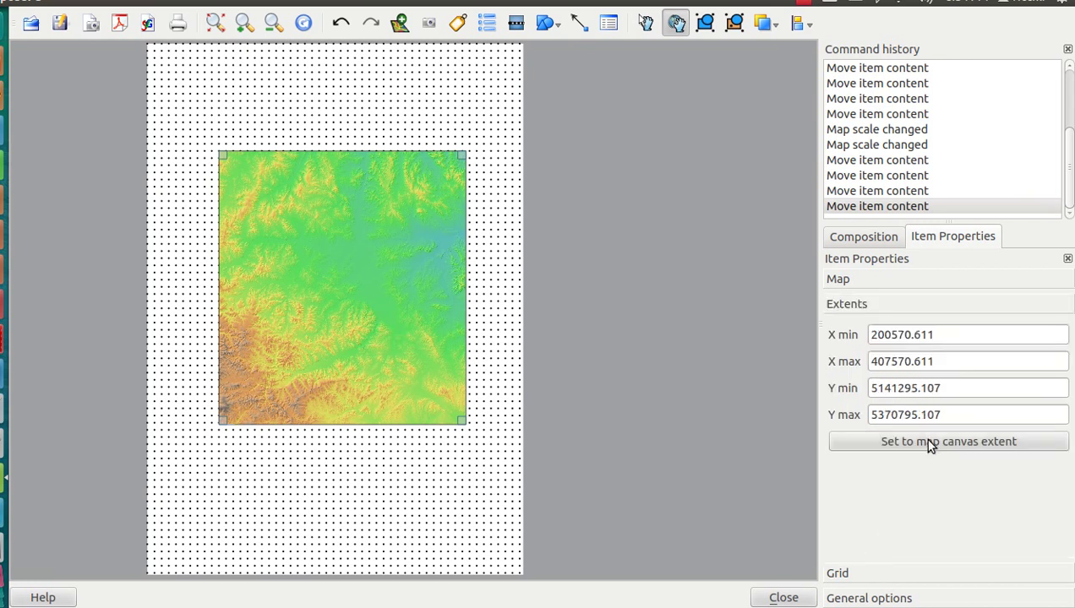
click(861, 574)
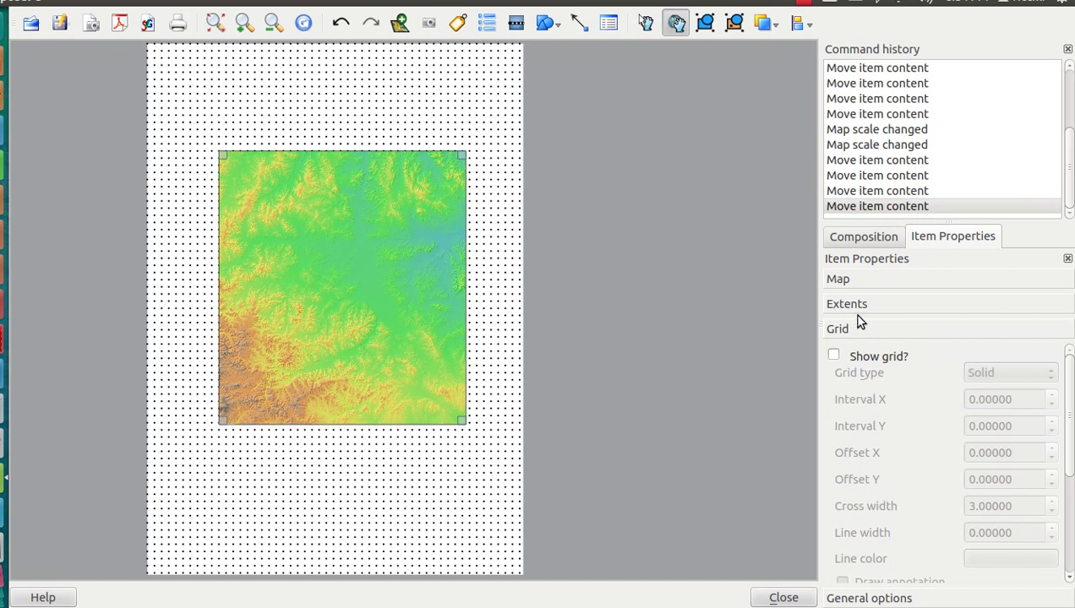
click(834, 359)
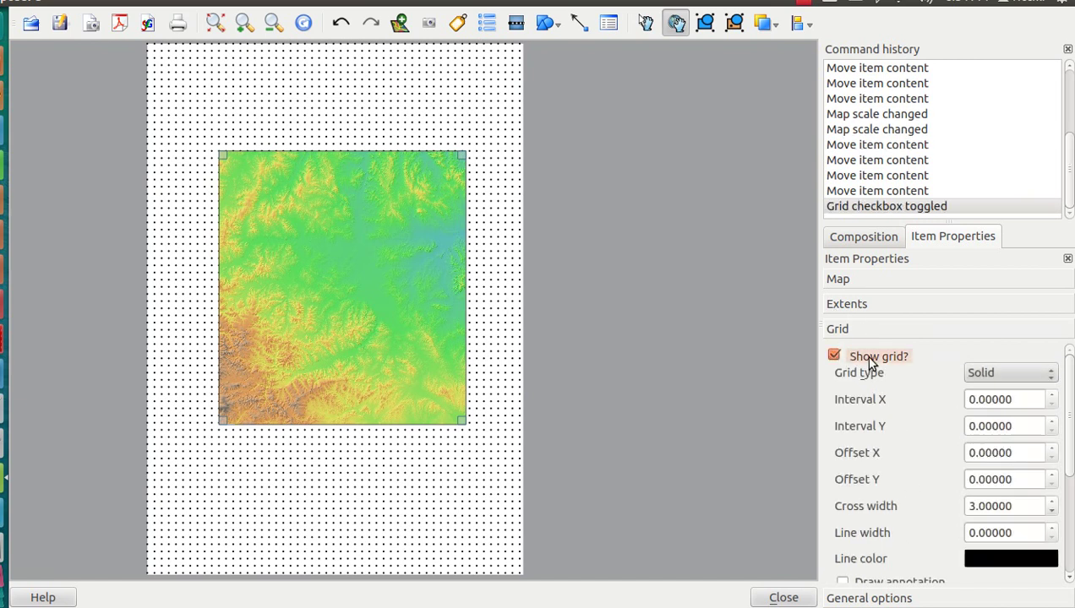
click(972, 402)
text(5000)
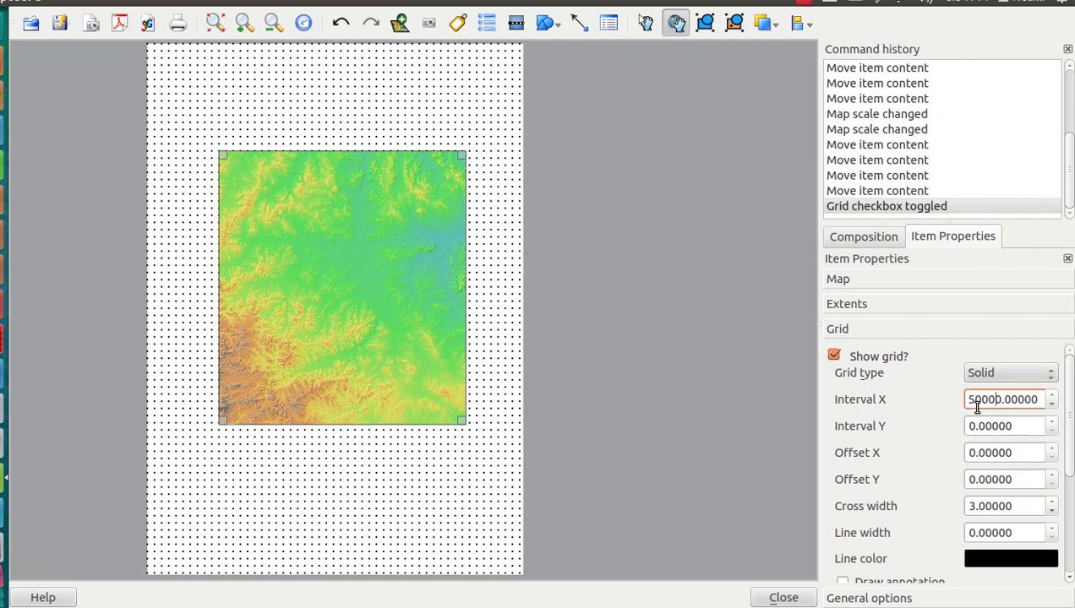
key(Tab)
click(969, 426)
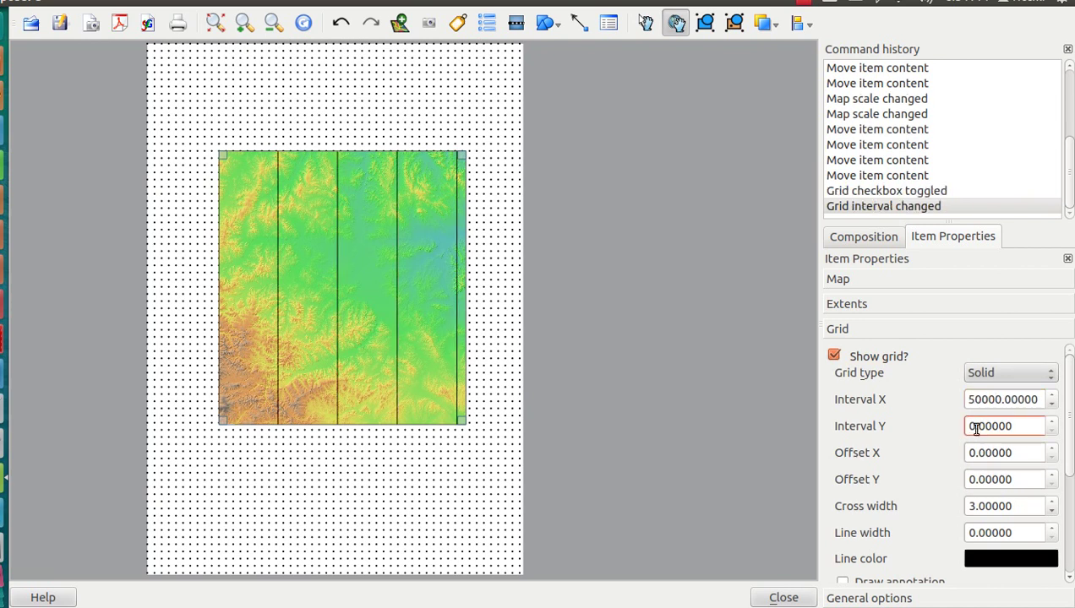
text(5000)
key(Return)
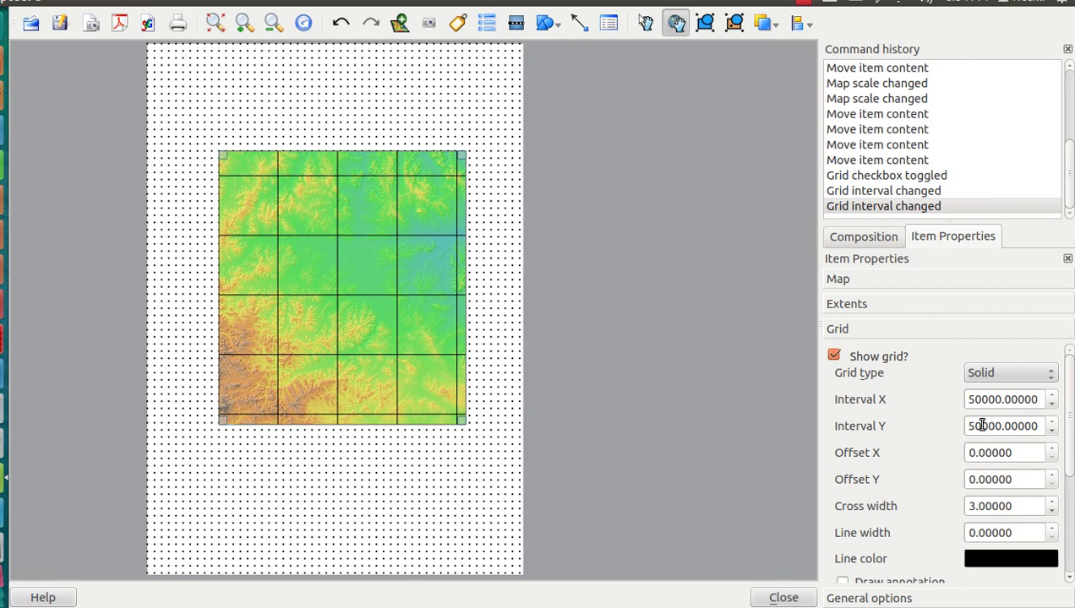
- Change the grid type from lines to Cross
click(992, 382)
click(986, 395)
drag(1070, 408, 1070, 447)
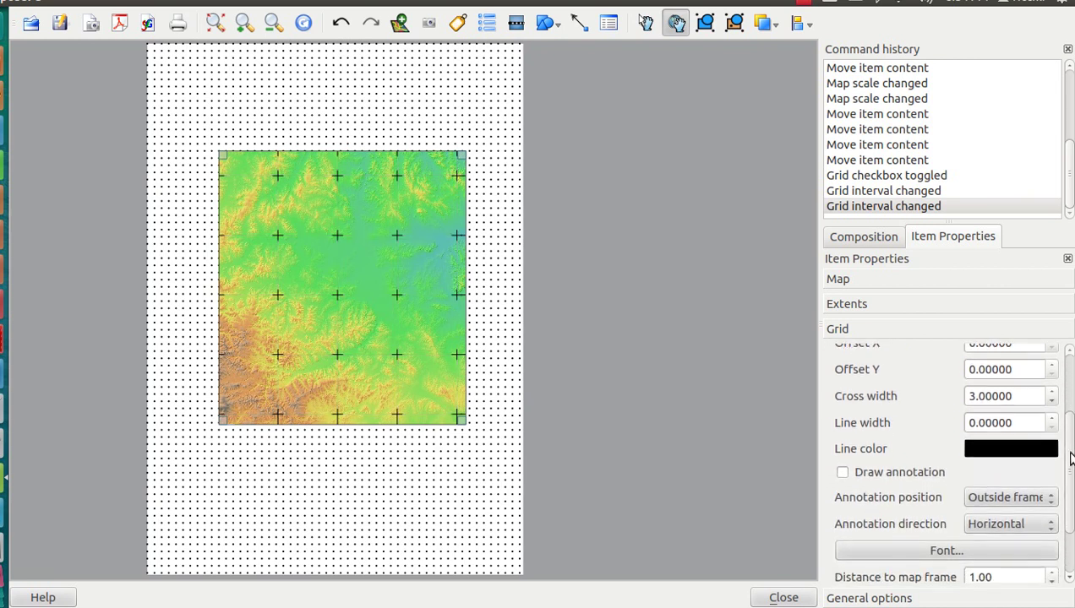
- Set the grid line colour to light grey (198,198,198)
click(1008, 448)
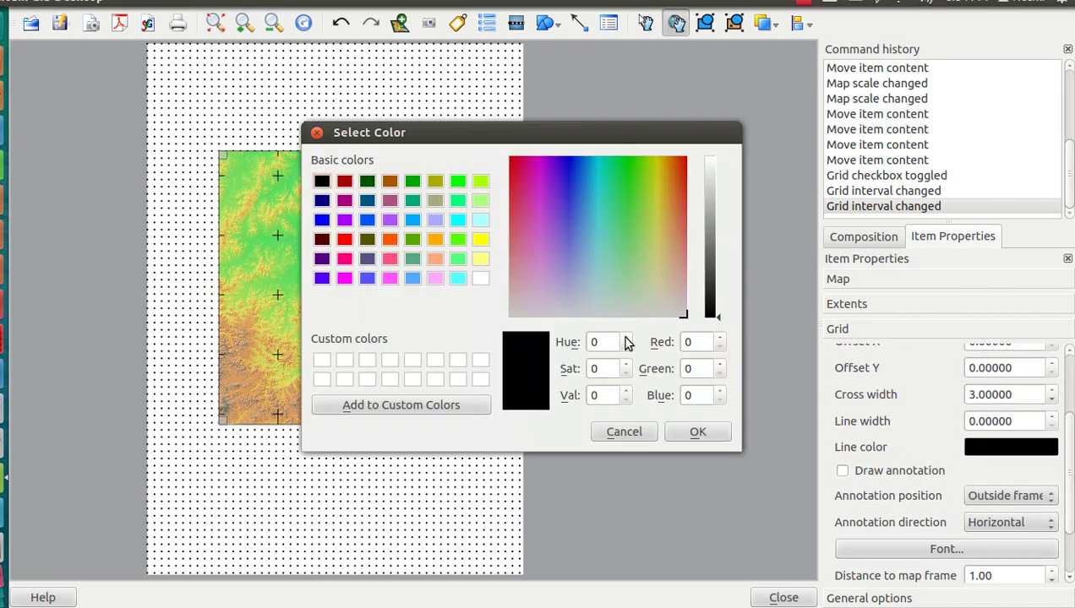
click(713, 196)
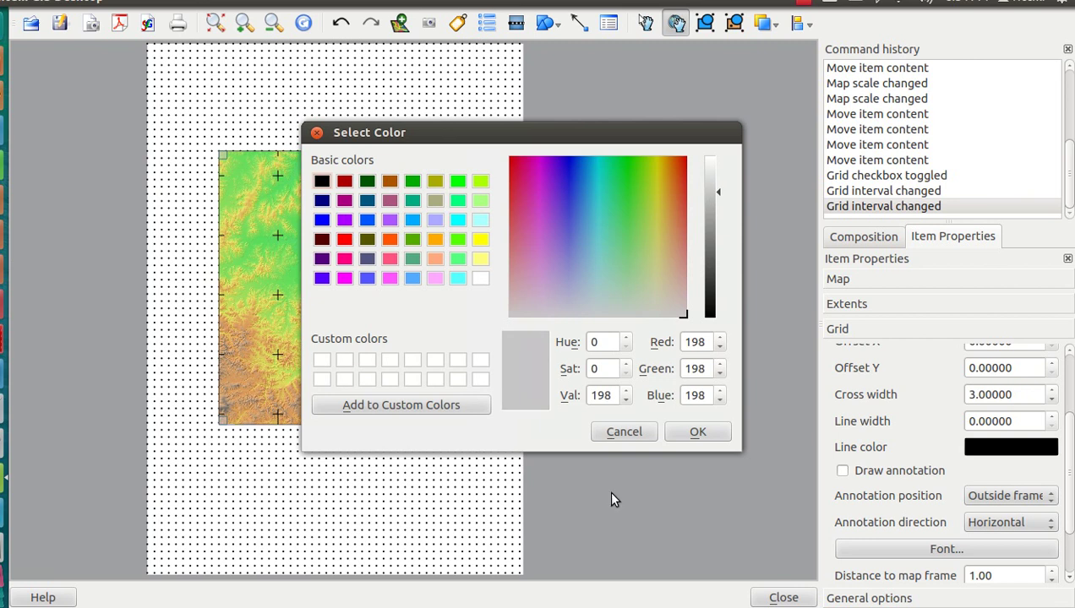
click(697, 431)
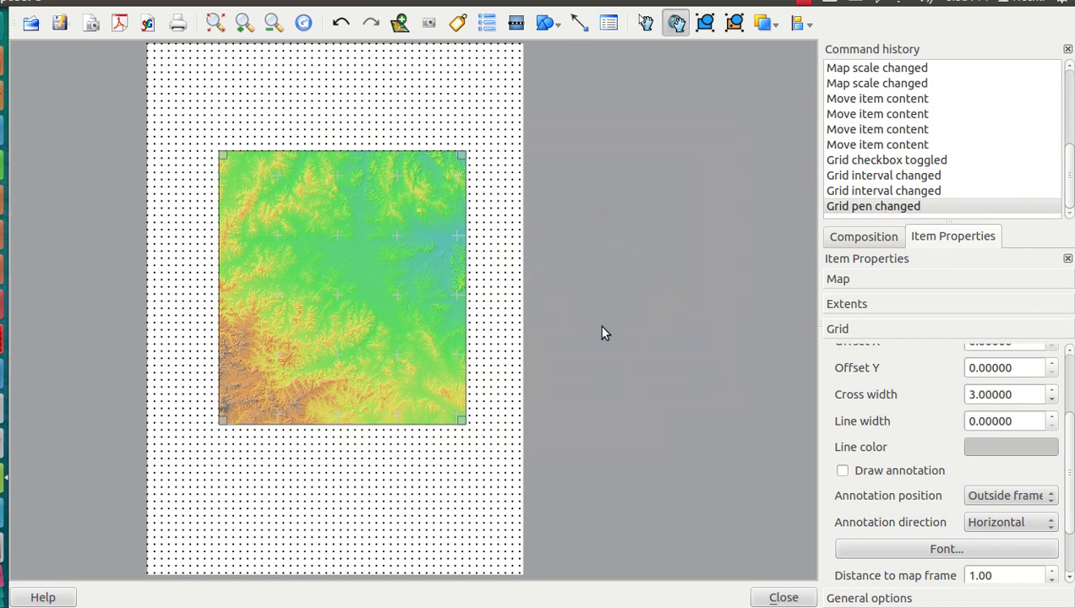
scroll(1066, 484, down, 2)
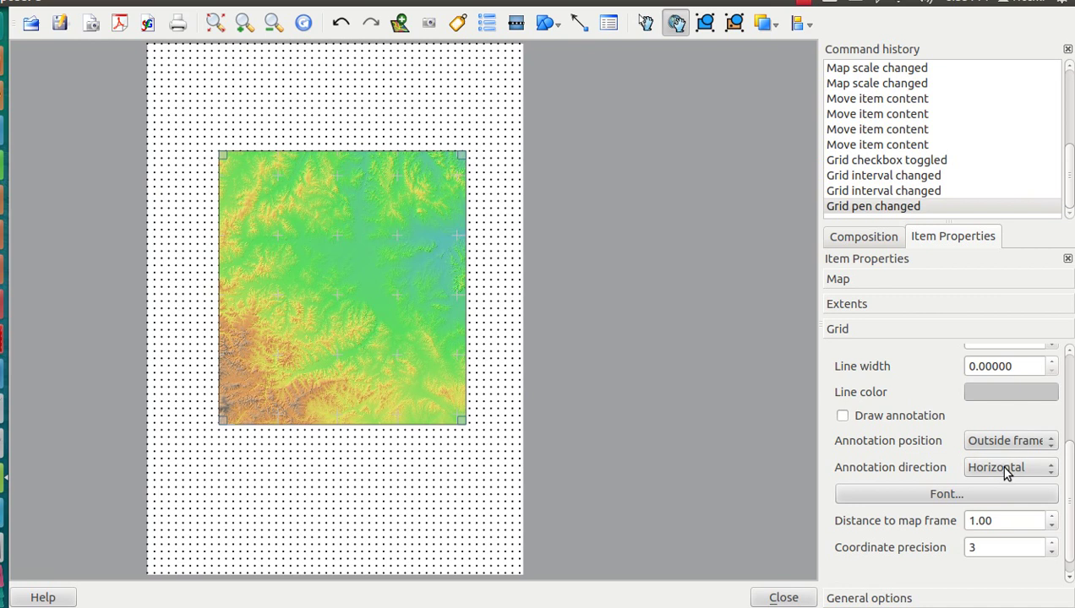
- Turn on grid annotations with coordinate precision 0 and distance to map frame 3.00
click(842, 416)
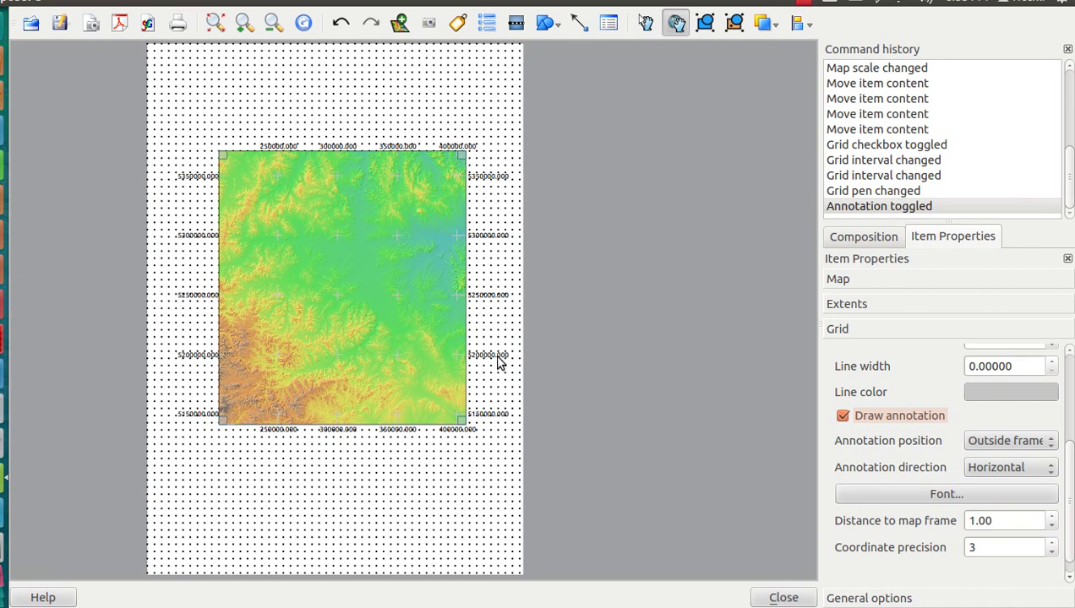
click(1004, 550)
text(0)
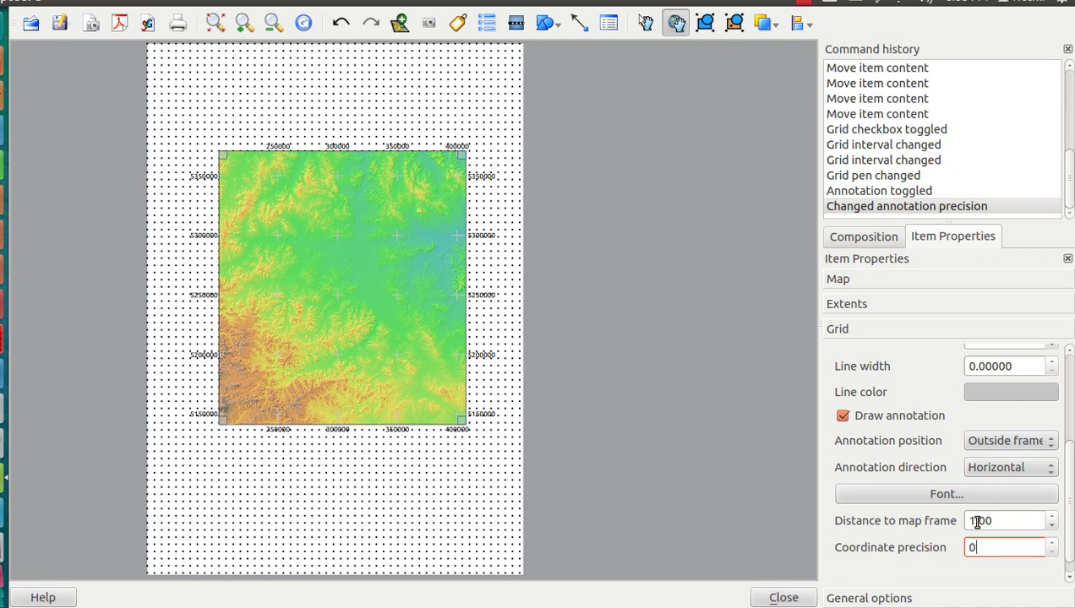
click(976, 521)
key(BackSpace)
text(2)
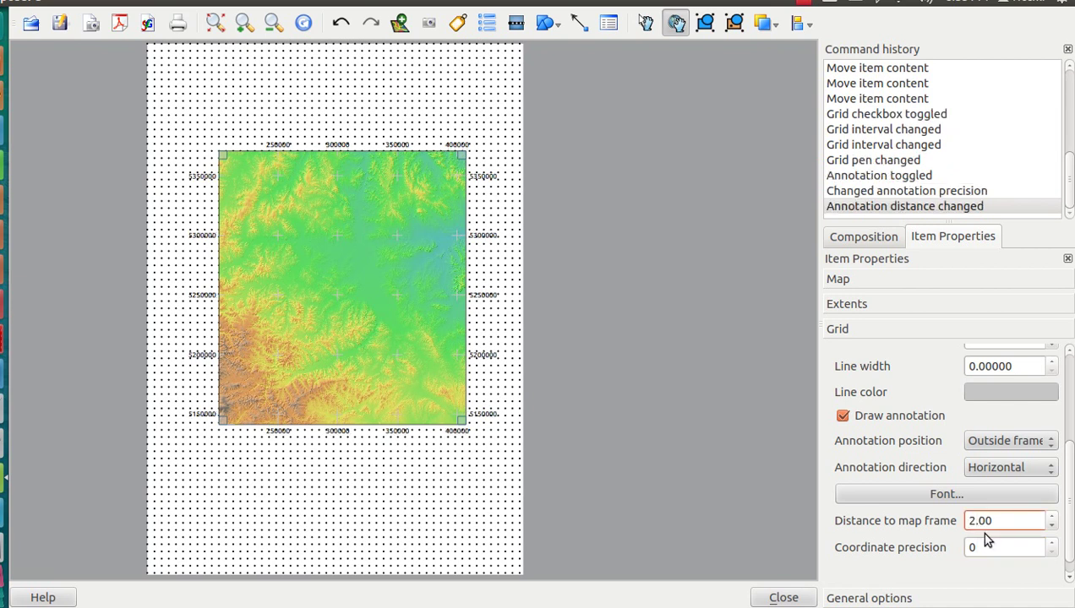
key(BackSpace)
text(3)
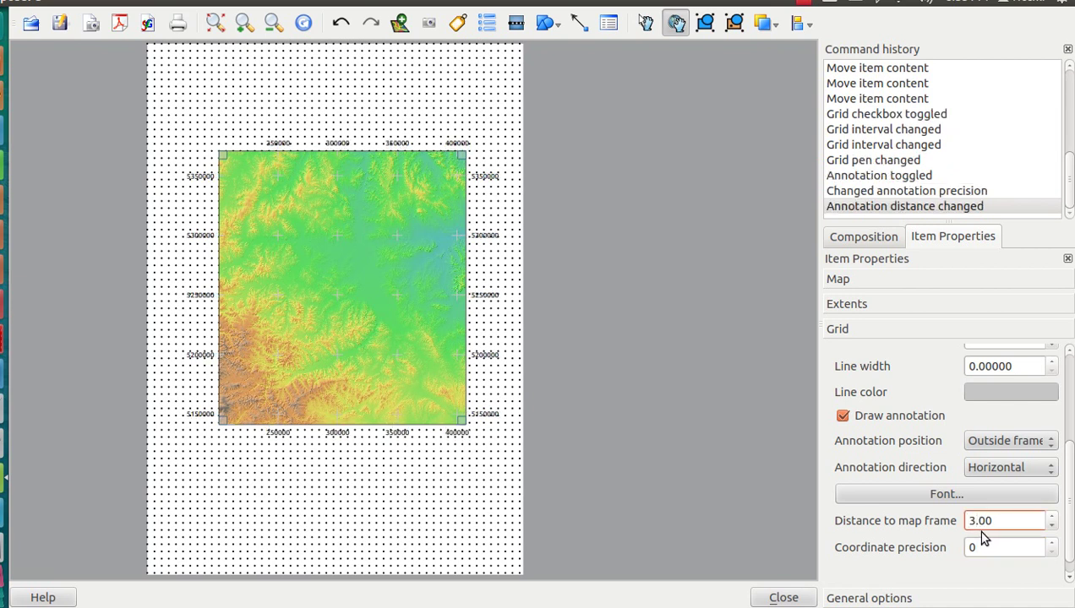
click(556, 445)
- Add a label above the map reading 'Eastern khangai Mountain Range (Central Mongolia)'
click(457, 23)
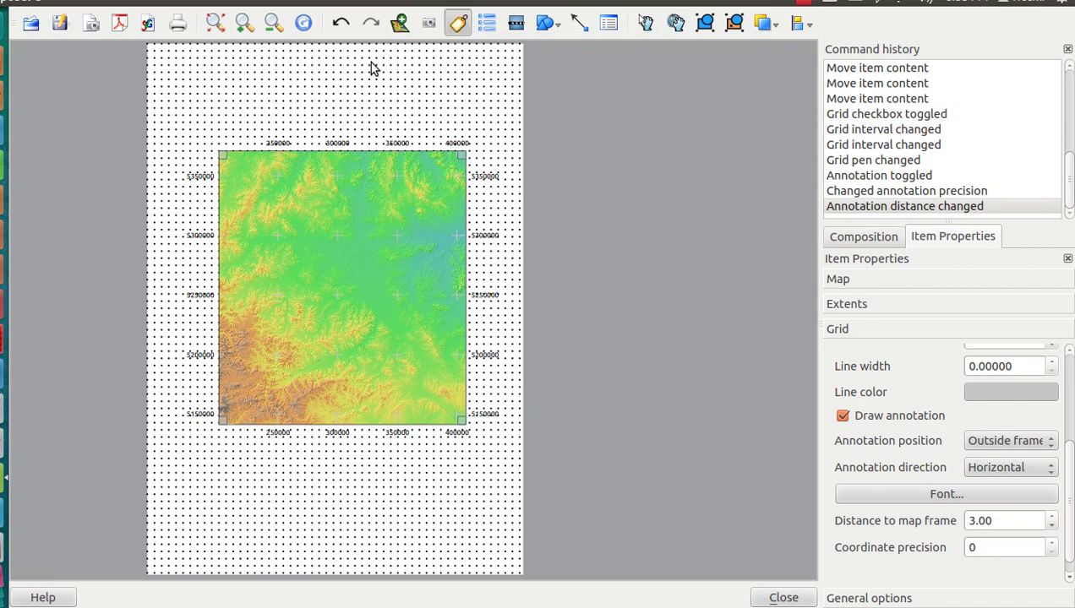
click(212, 102)
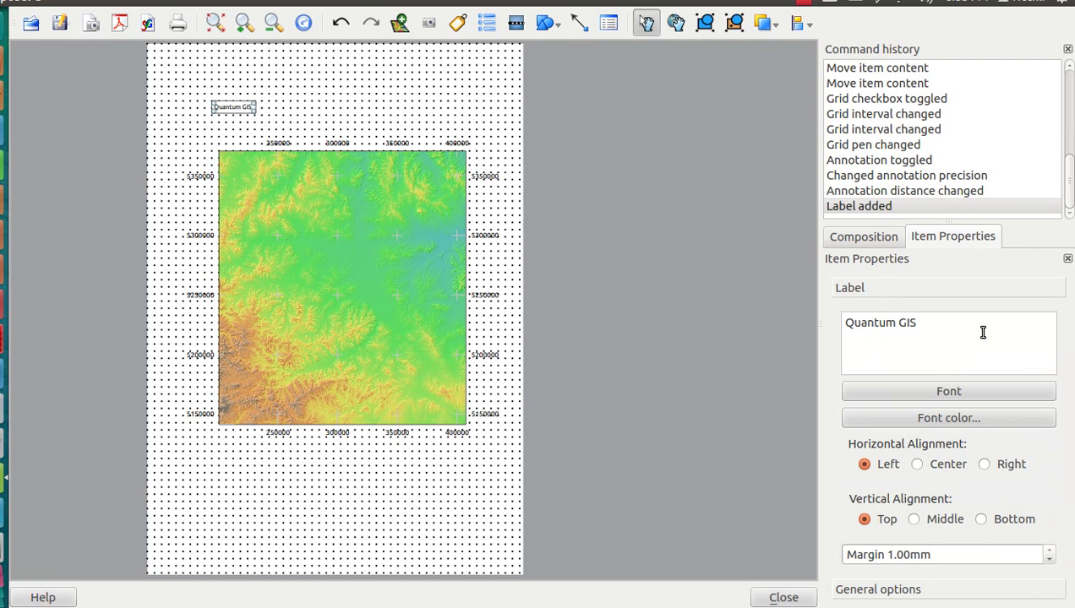
drag(975, 329, 784, 323)
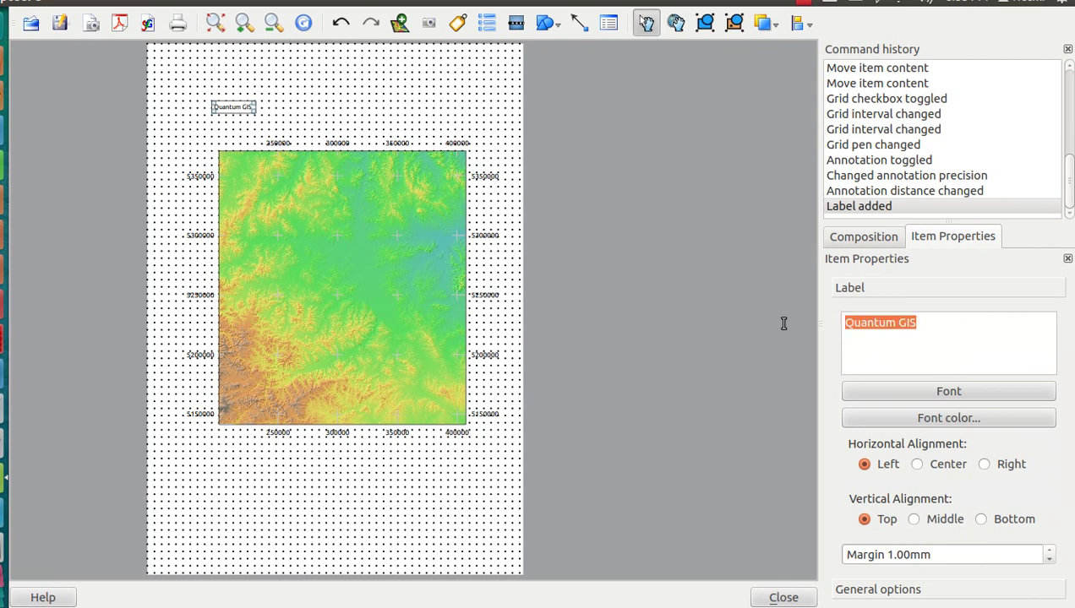
click(976, 350)
key(BackSpace)
key(BackSpace)
key(BackSpace)
key(BackSpace)
key(BackSpace)
key(BackSpace)
key(BackSpace)
key(BackSpace)
key(BackSpace)
key(BackSpace)
key(BackSpace)
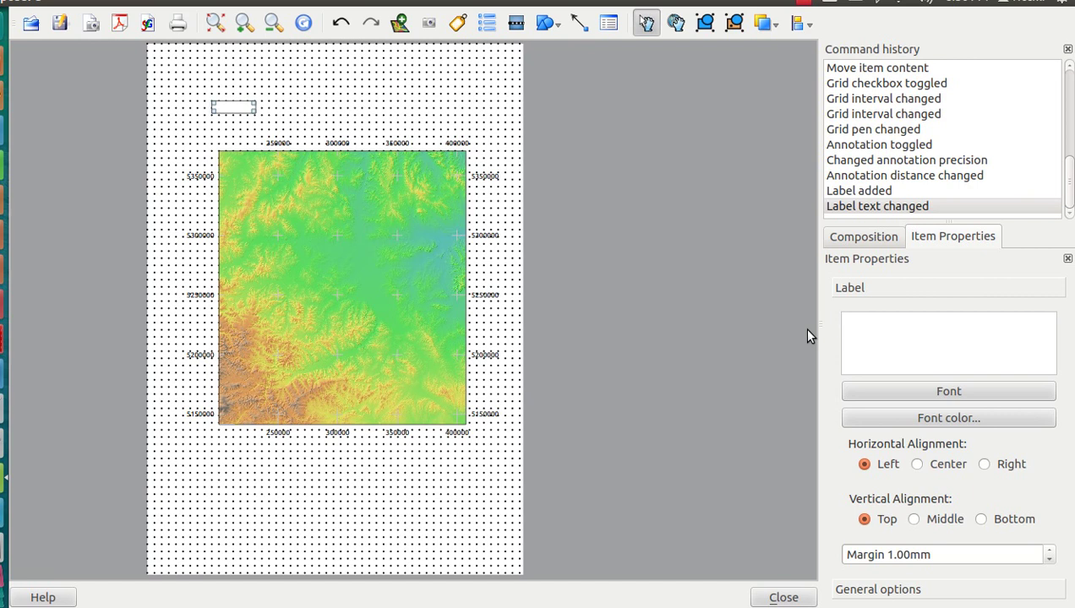
text(Eastern khangai)
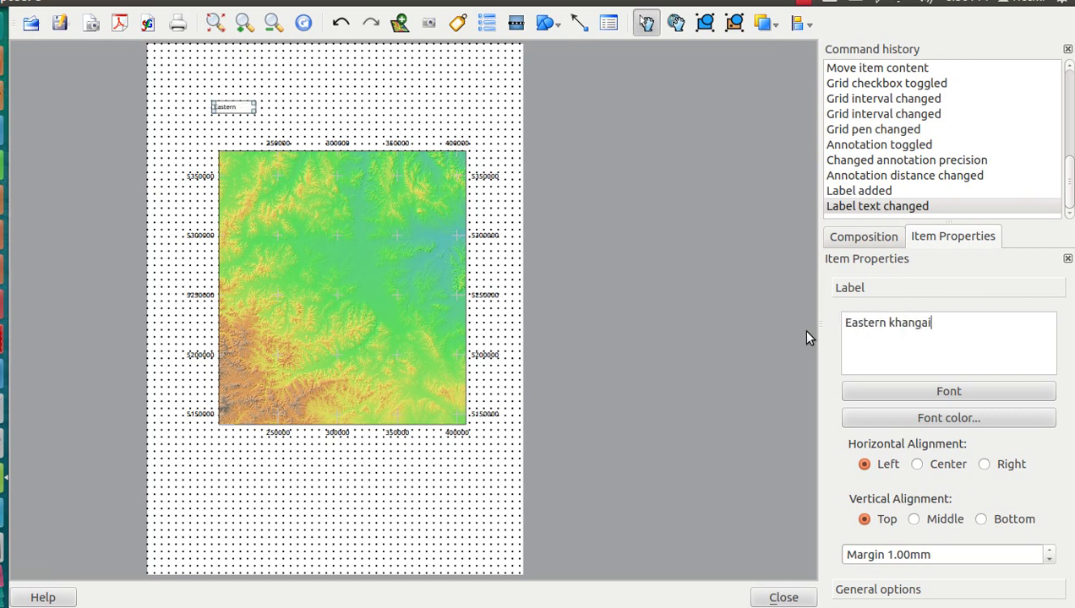
text( Mountain Range (Central Mongolia))
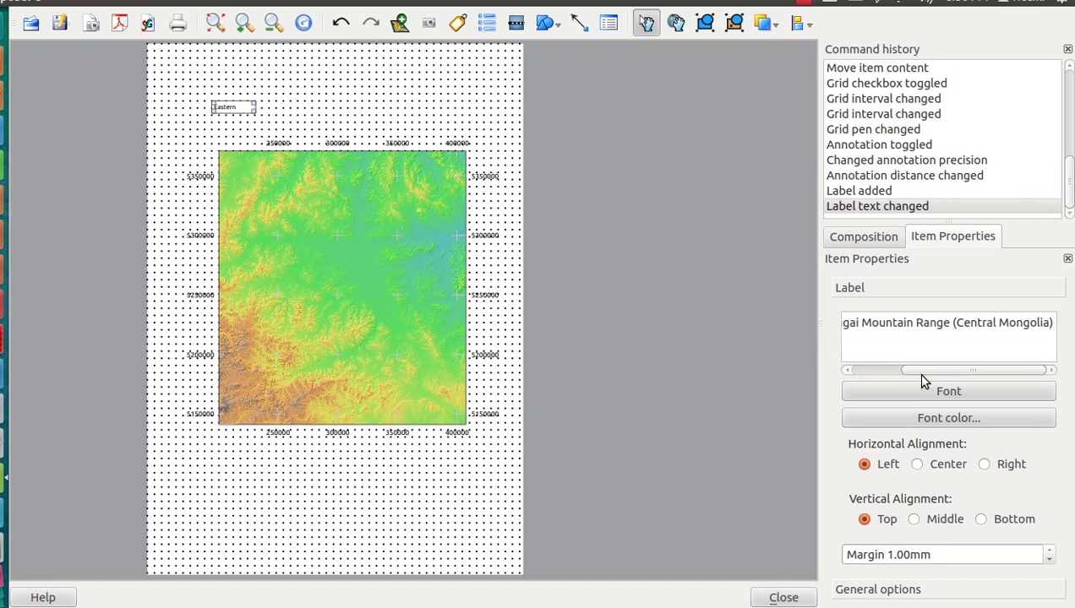
- Capitalise the K in 'Khangai' and widen the title box across the map
click(888, 374)
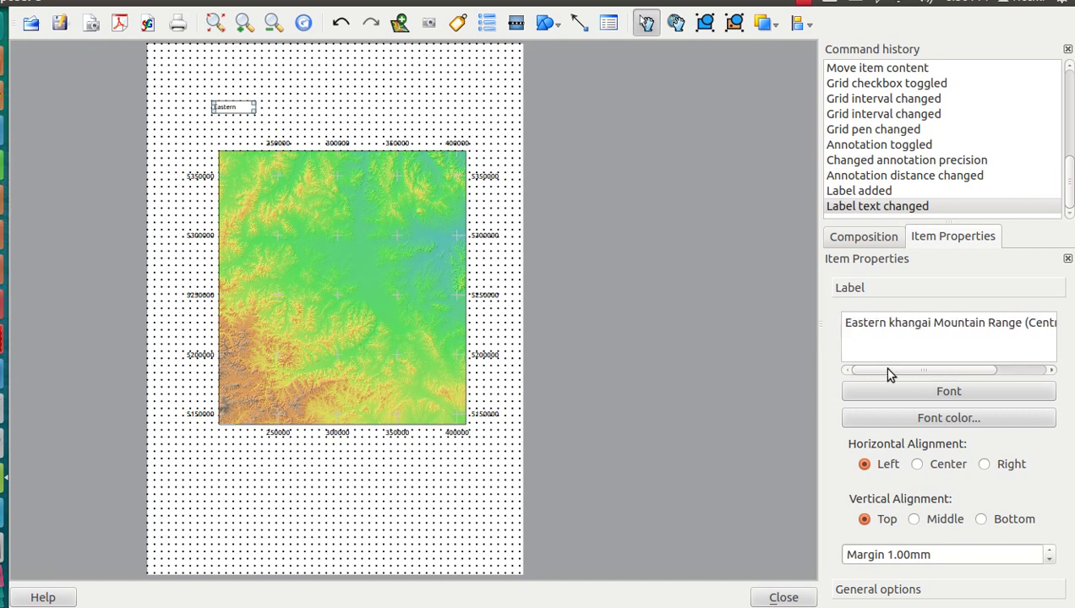
click(894, 321)
key(BackSpace)
text(K)
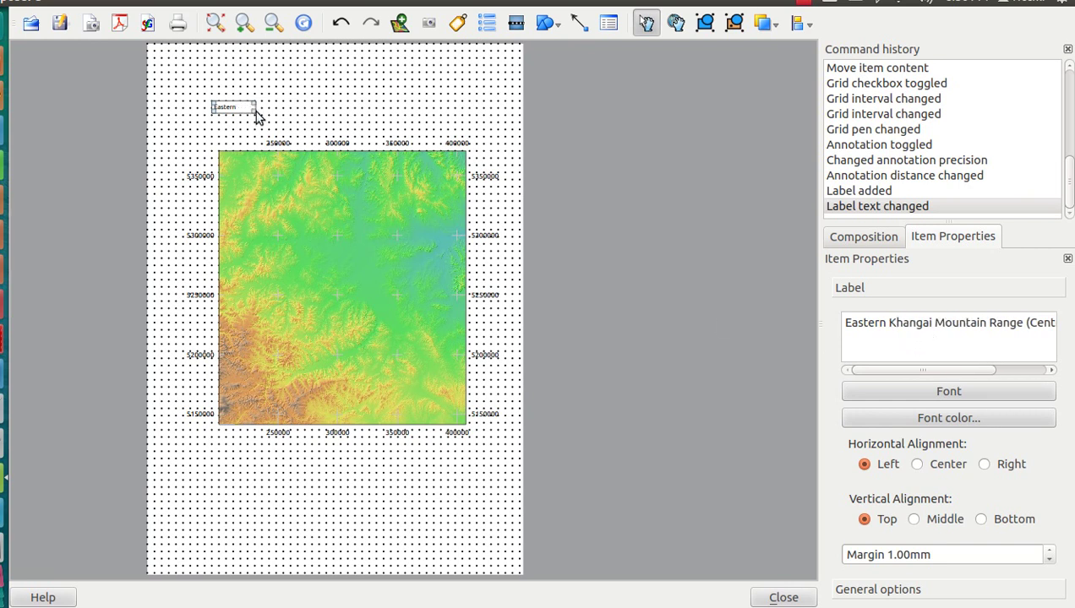
drag(254, 112, 461, 142)
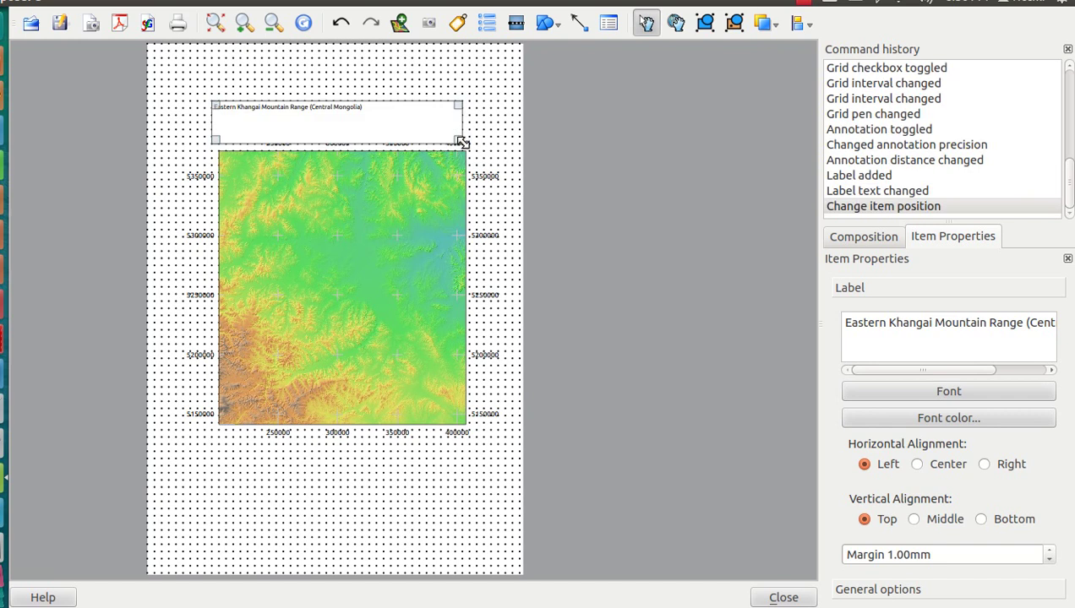
- Set the title label font to Bold at size 24, then nudge it just above the map
click(929, 394)
scroll(708, 285, down, 3)
click(676, 267)
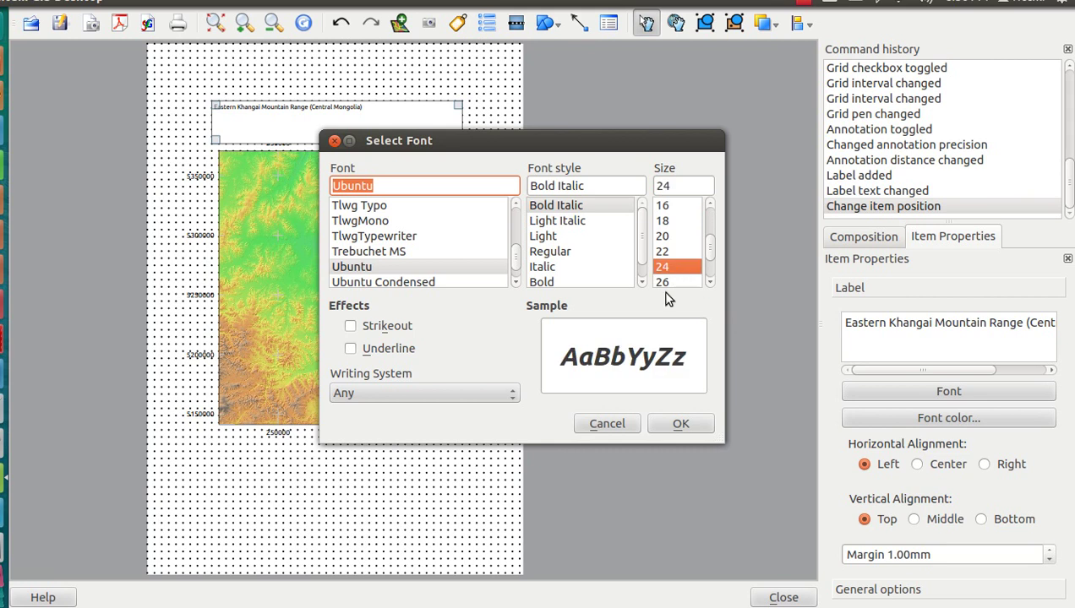
click(545, 282)
click(680, 422)
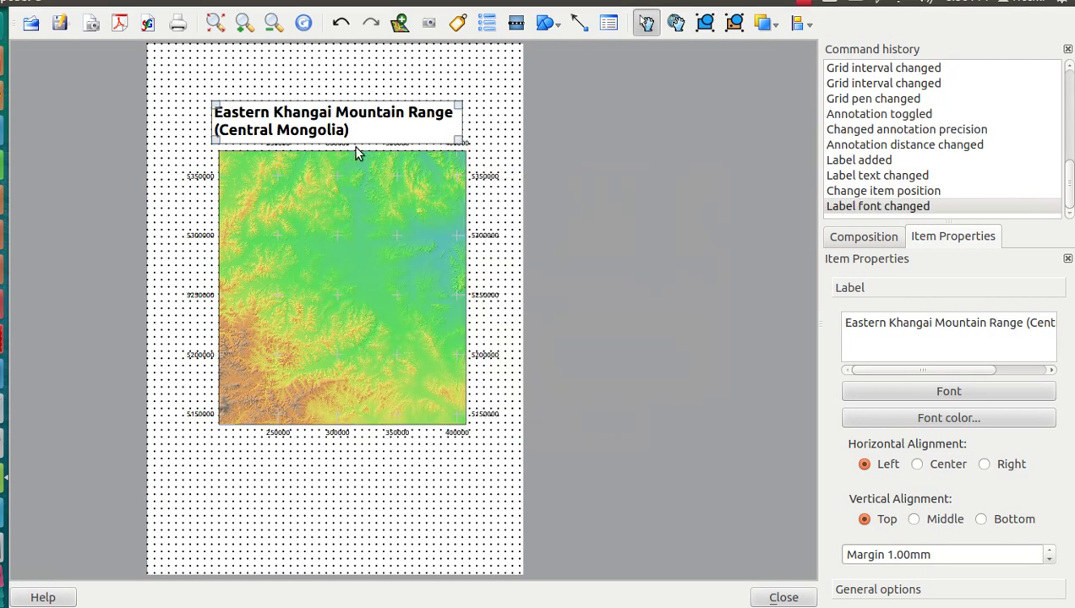
drag(410, 124, 471, 132)
- Widen the map frame slightly to the right
click(450, 163)
drag(462, 228, 470, 228)
click(497, 132)
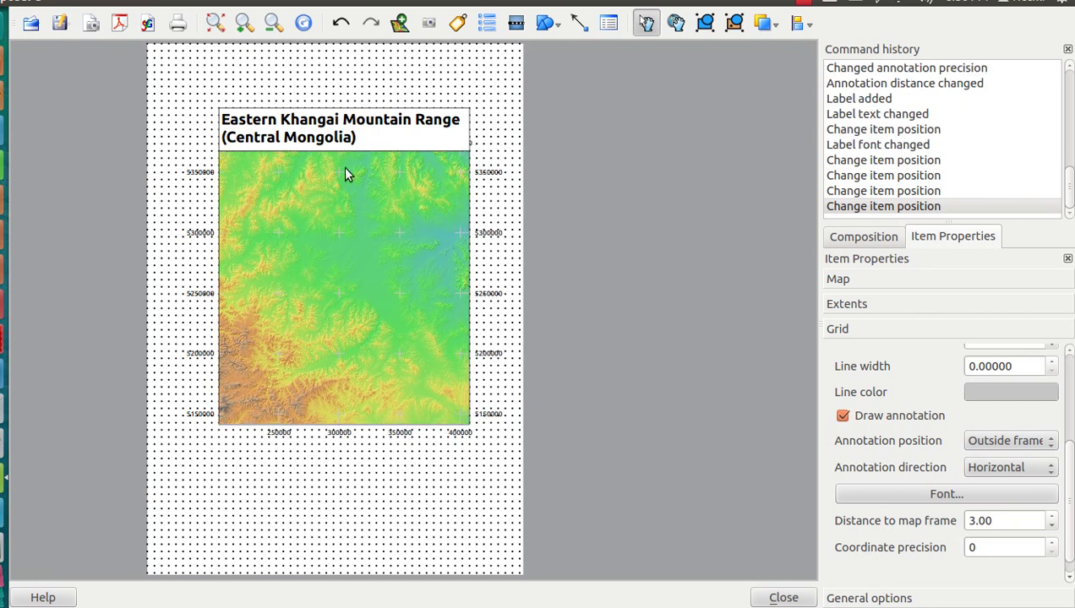
- Stretch the title box's right and left edges outward to line up with the map
click(343, 135)
drag(468, 132, 473, 131)
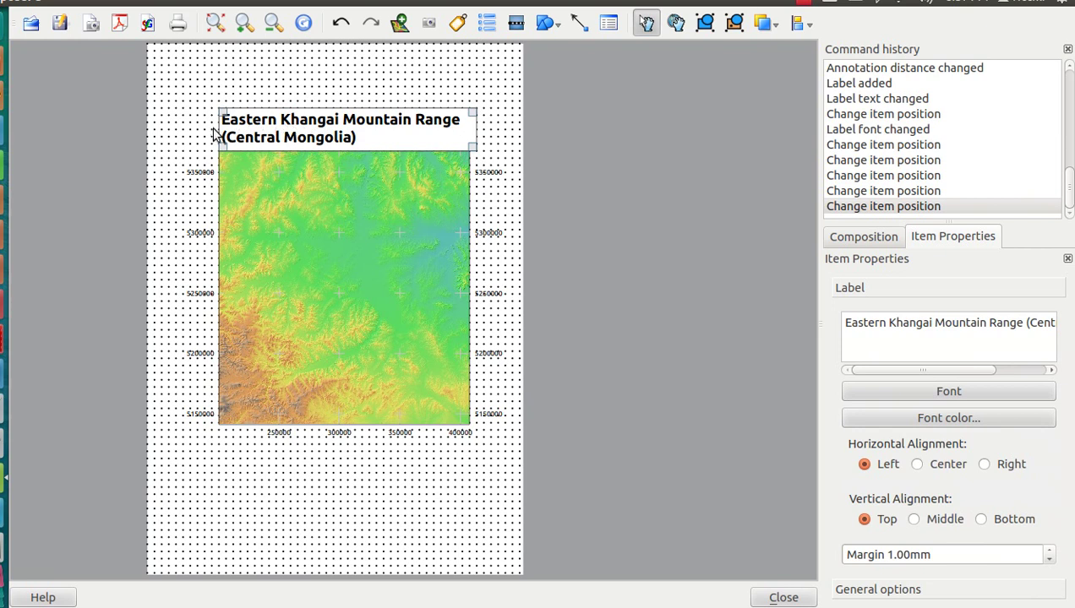
drag(218, 129, 211, 127)
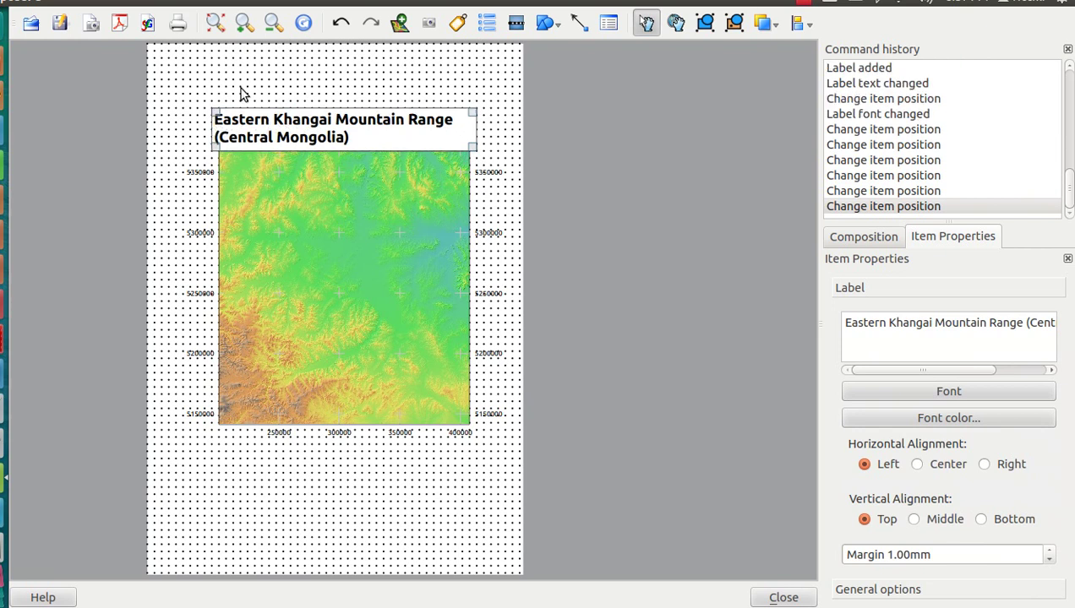